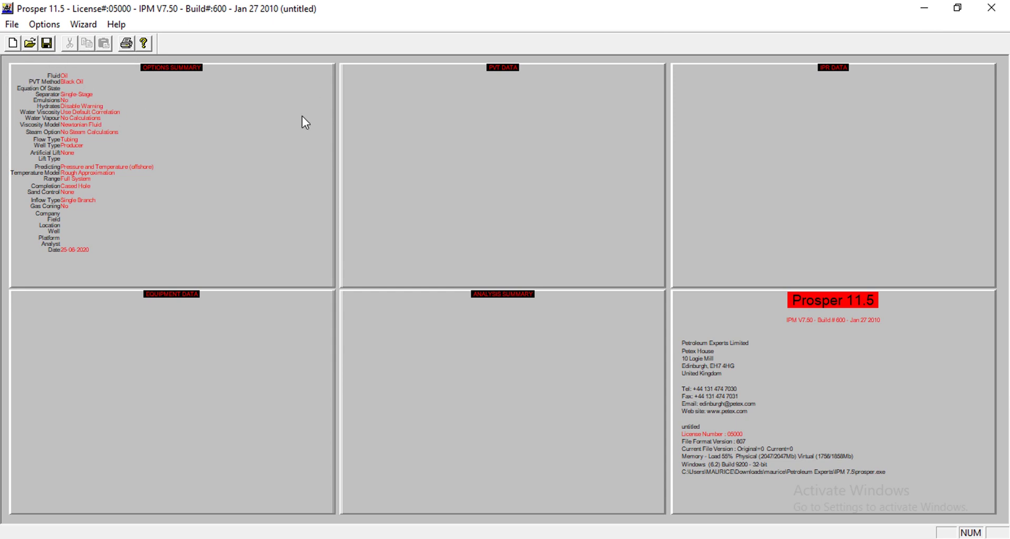
Step: Set the well fluid to Dry and Wet Gas with the Black Oil PVT method
click(222, 174)
double_click(84, 129)
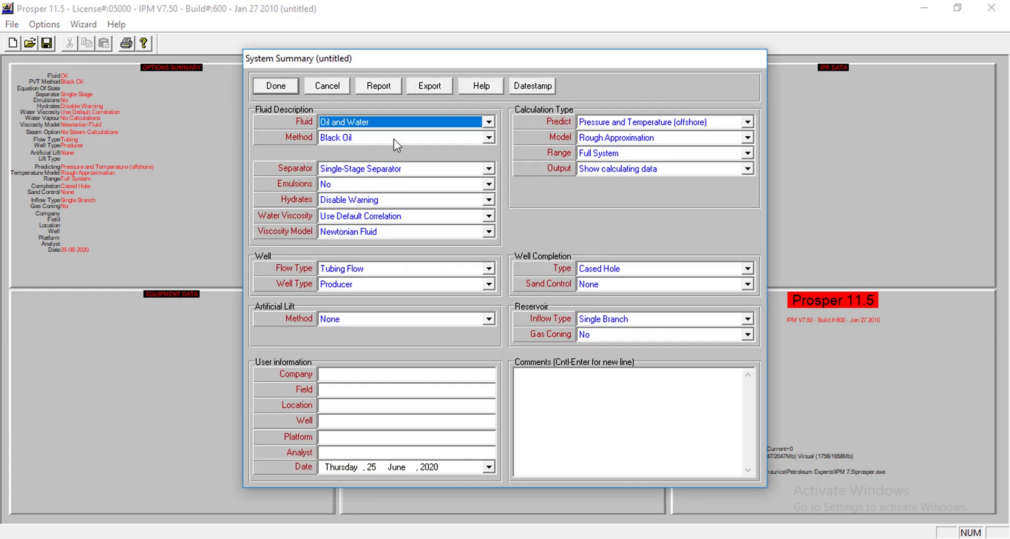
drag(425, 59, 506, 62)
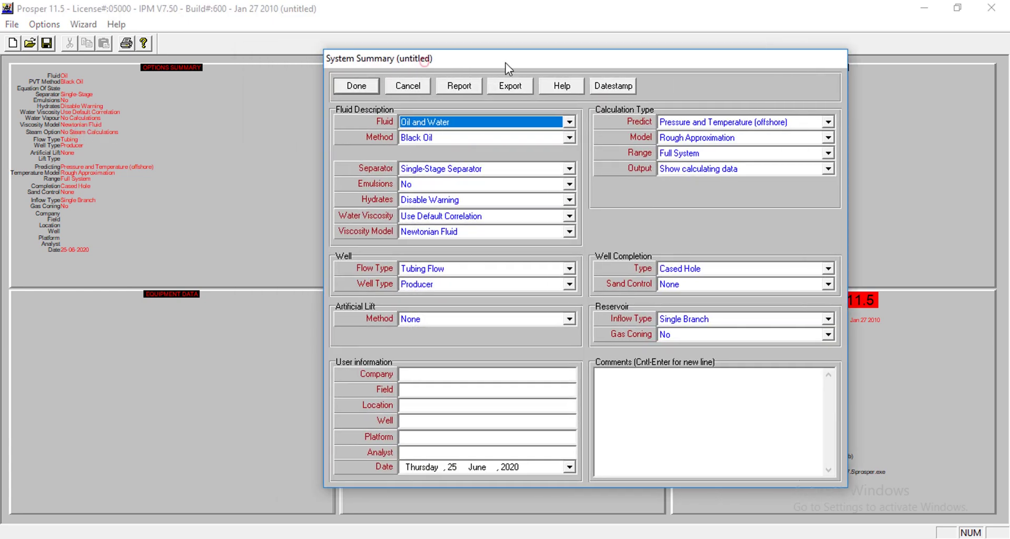
click(437, 123)
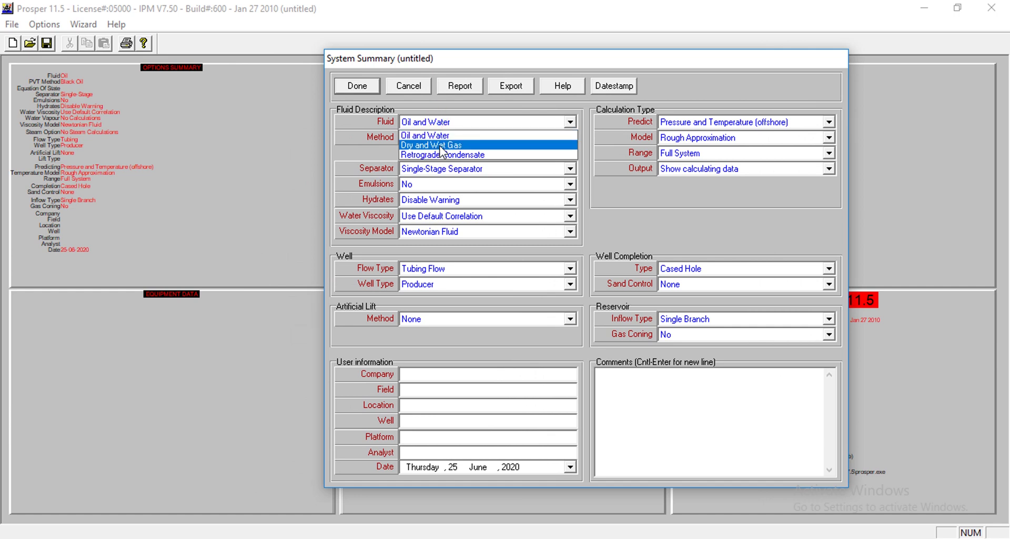
click(441, 145)
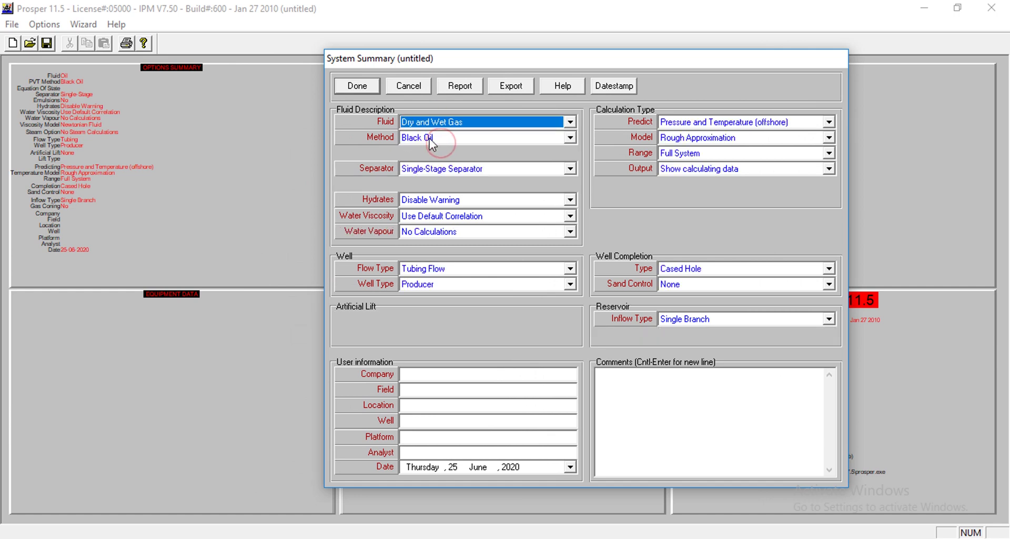
click(461, 138)
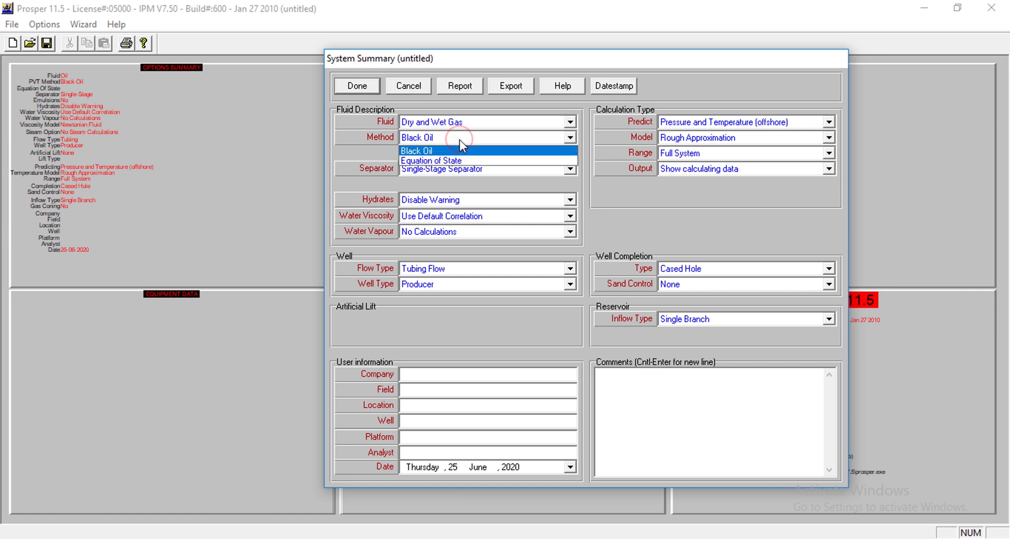
click(462, 150)
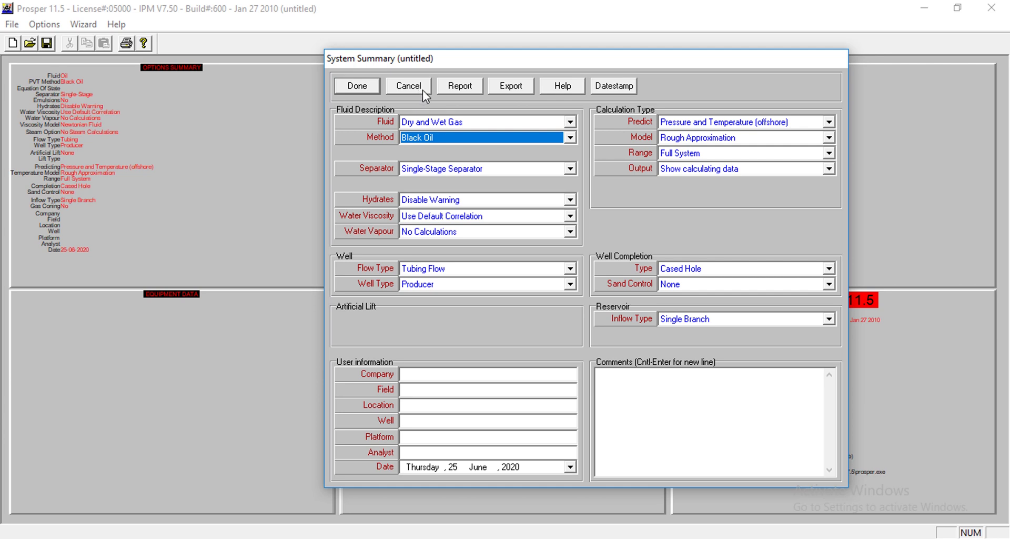
Step: Keep Tubing Flow and the Producer well type, confirming Dry and Wet Gas as the fluid
click(437, 124)
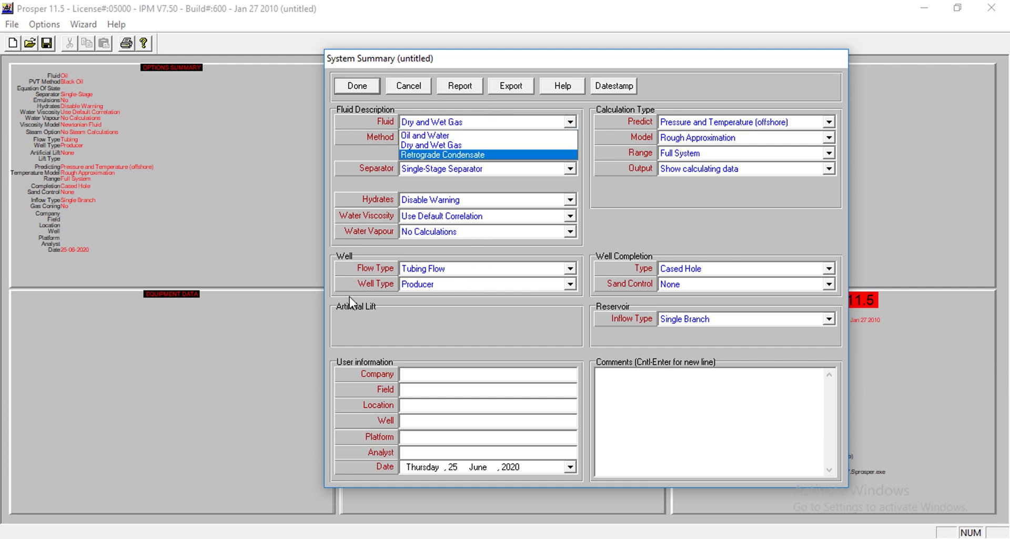
click(483, 182)
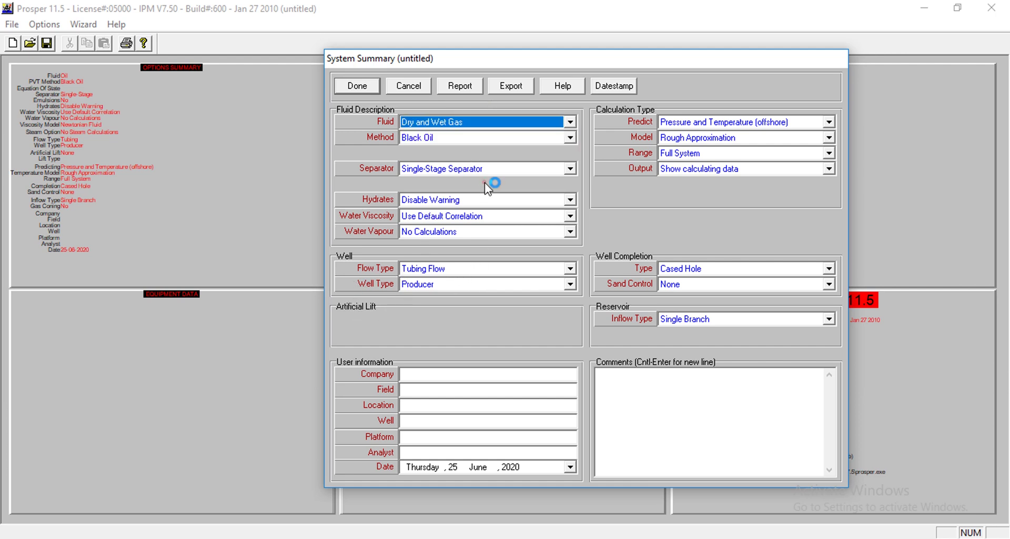
click(436, 270)
click(421, 270)
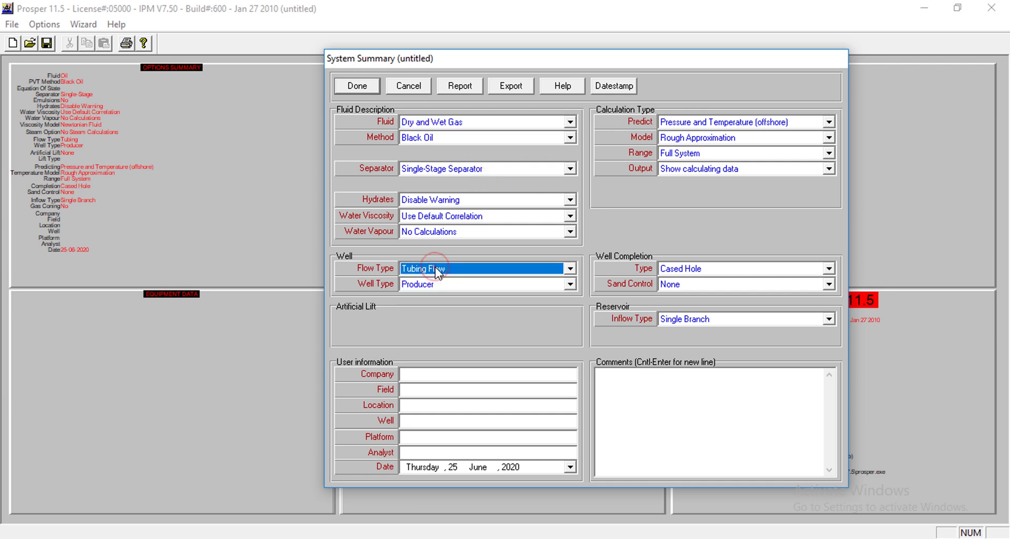
click(421, 285)
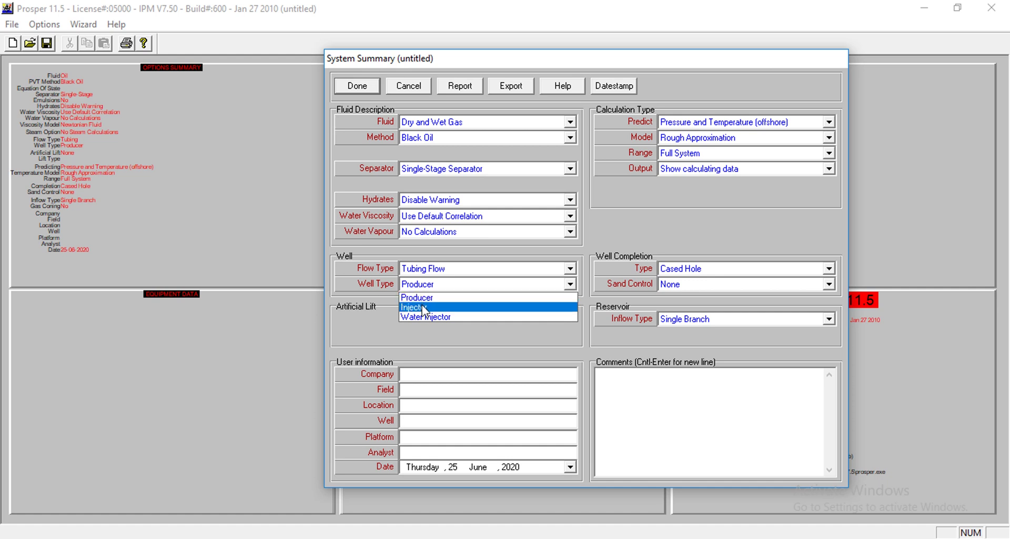
click(437, 286)
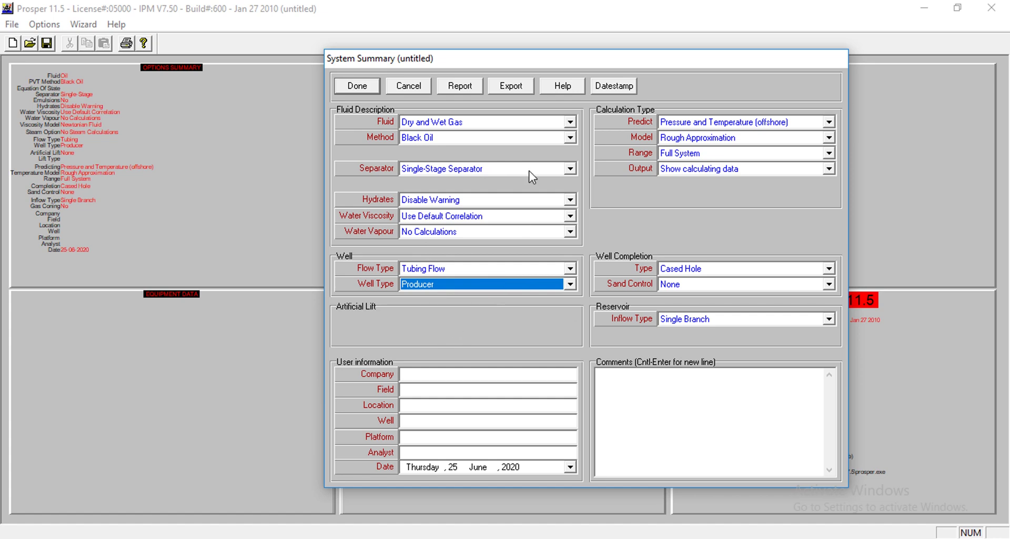
click(511, 121)
click(454, 145)
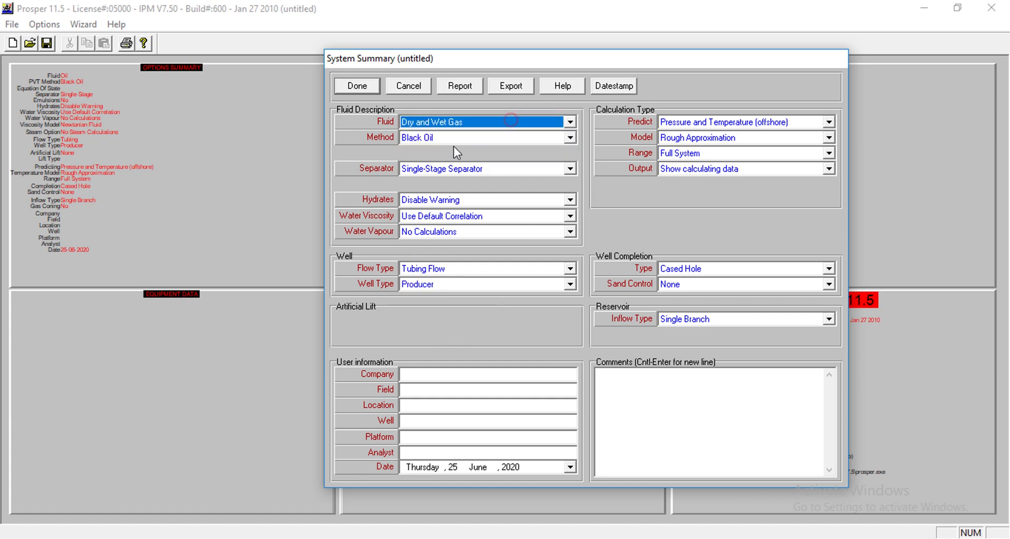
Step: Enter gas gravity 0.65 and separator pressure 250 psig in the PVT data
click(366, 83)
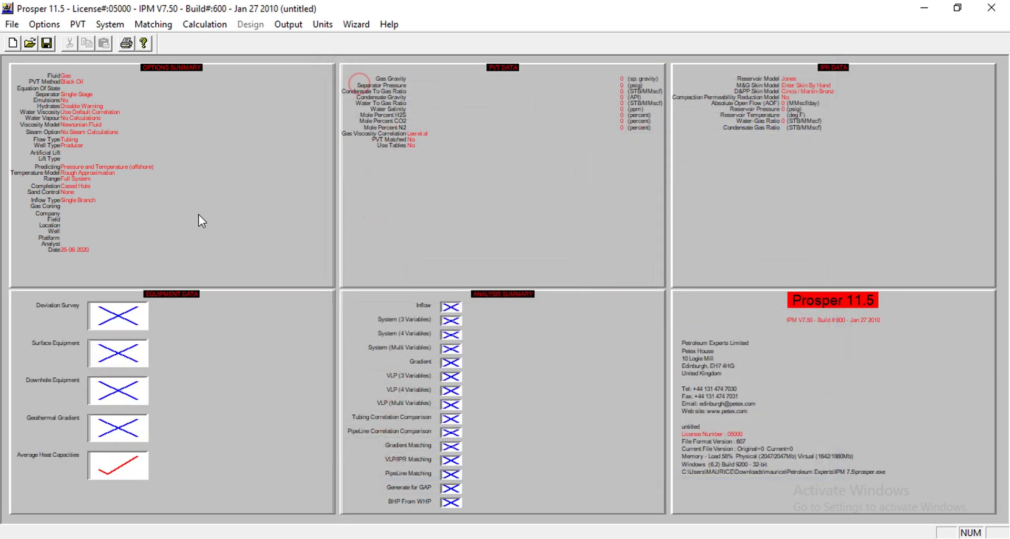
double_click(486, 125)
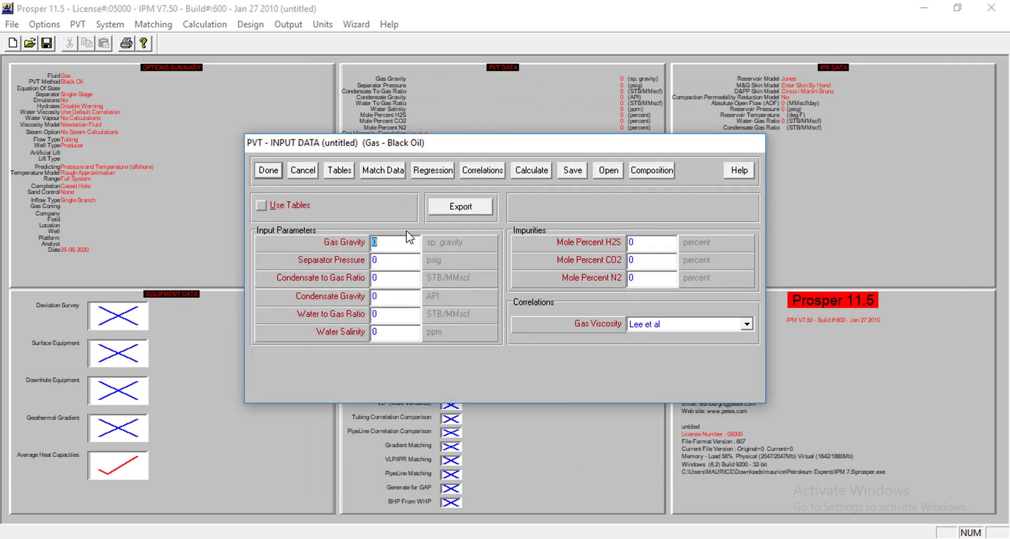
text(0.65)
key(Tab)
text(250)
key(Tab)
Step: Enter condensate-gas ratio 5 STB/MMscf, condensate gravity 50 API and water salinity 10000 ppm
click(465, 243)
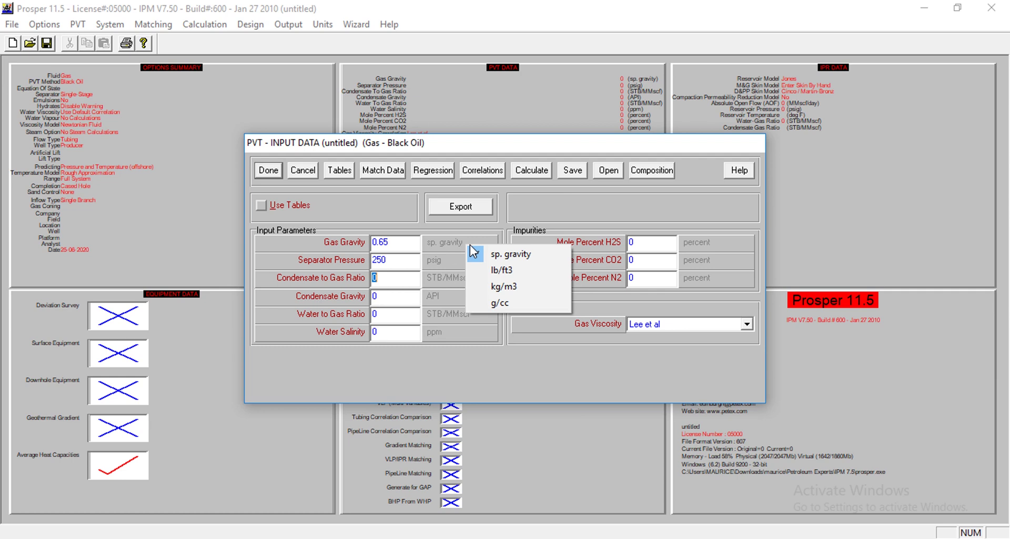
click(445, 260)
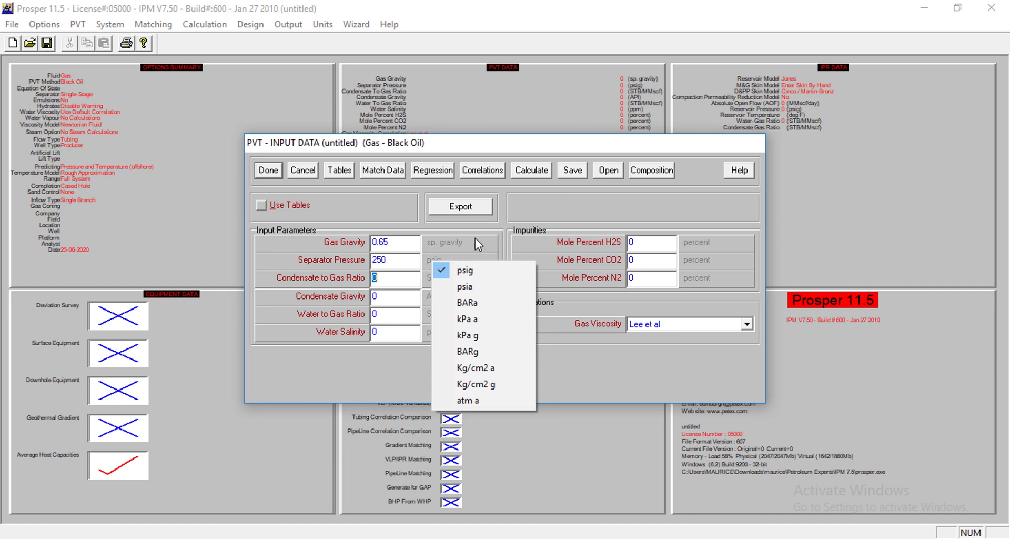
click(485, 223)
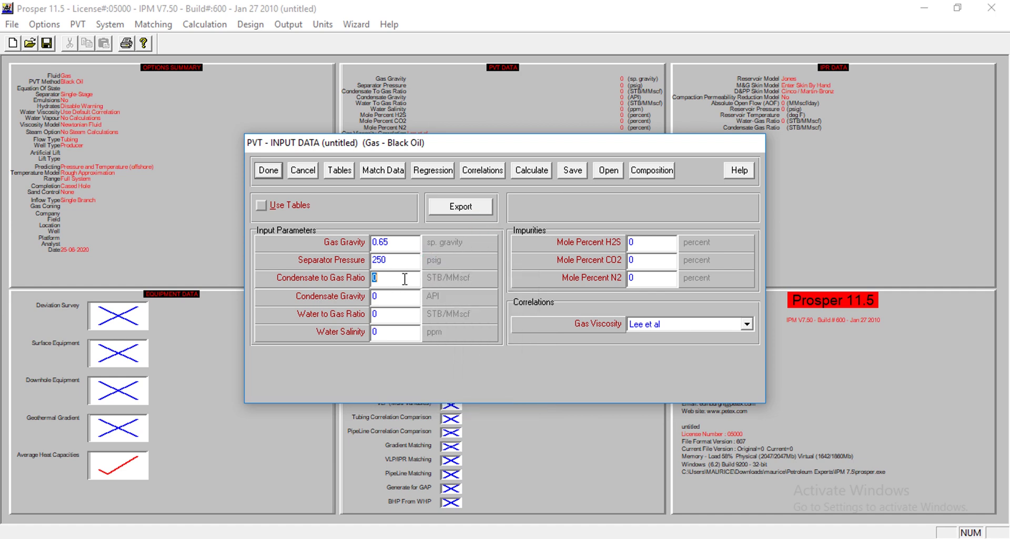
click(453, 281)
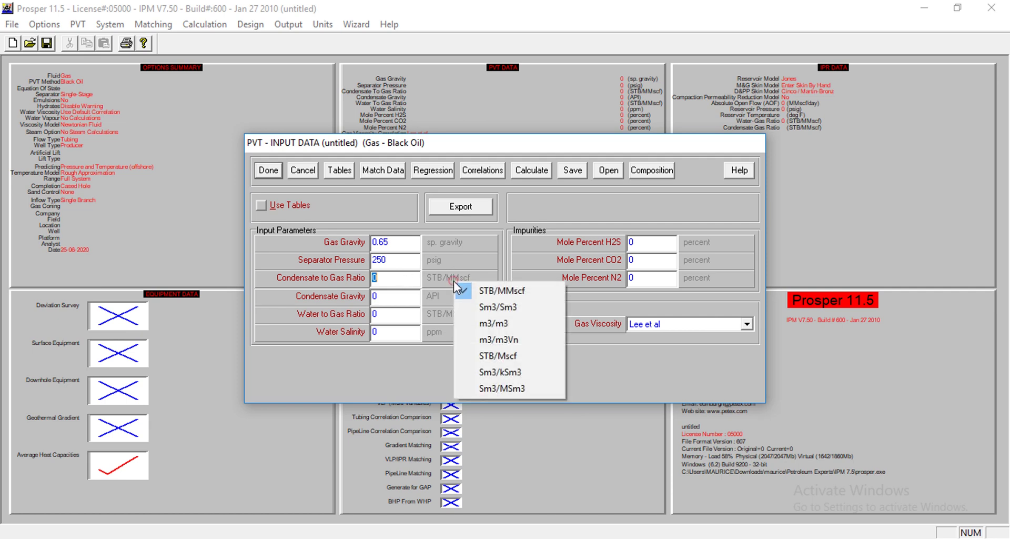
click(449, 283)
click(447, 279)
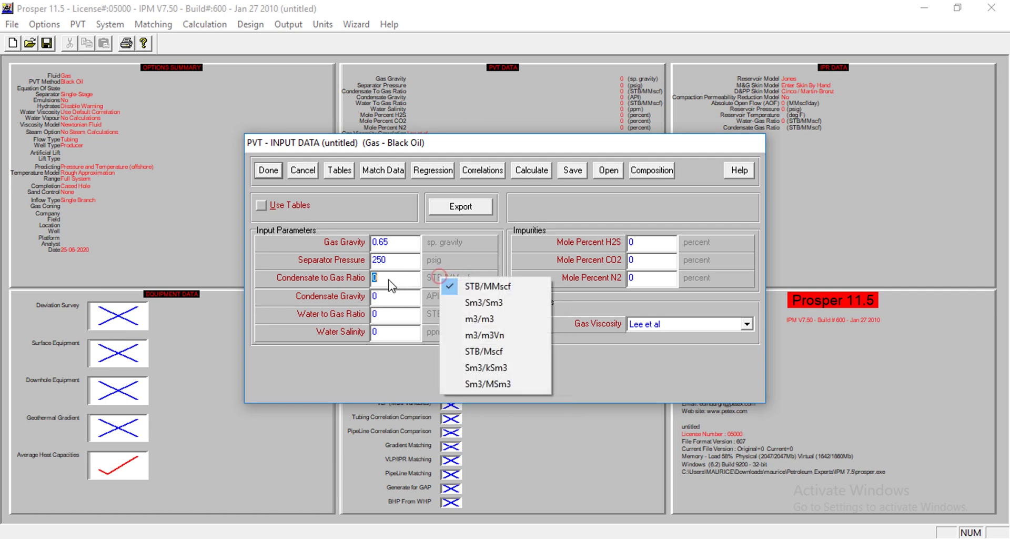
click(397, 283)
key(BackSpace)
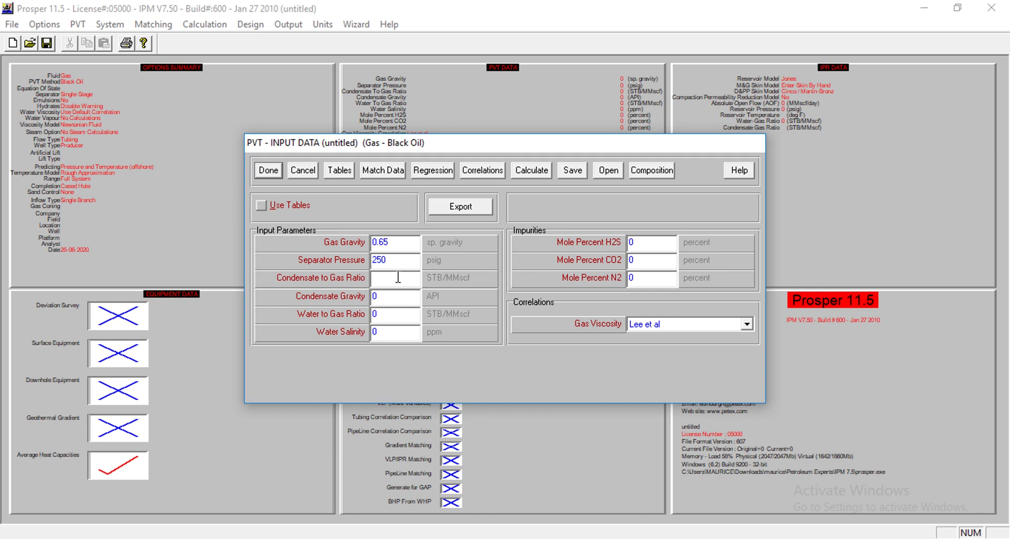
text(5)
key(Tab)
text(50)
key(Tab)
key(Tab)
text(10000)
key(Tab)
Step: Choose the Petroleum Experts reservoir model with skin entered by hand
click(261, 171)
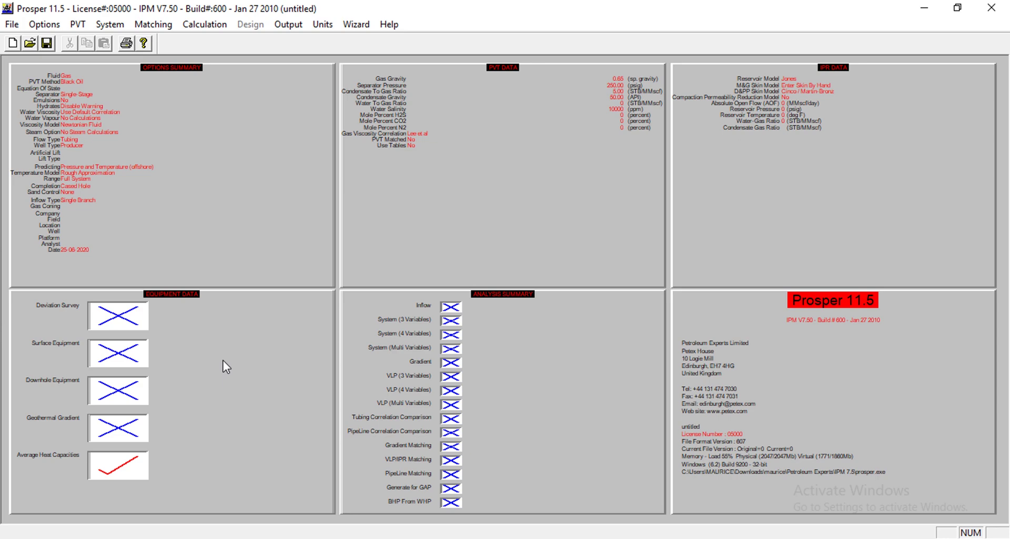
click(801, 196)
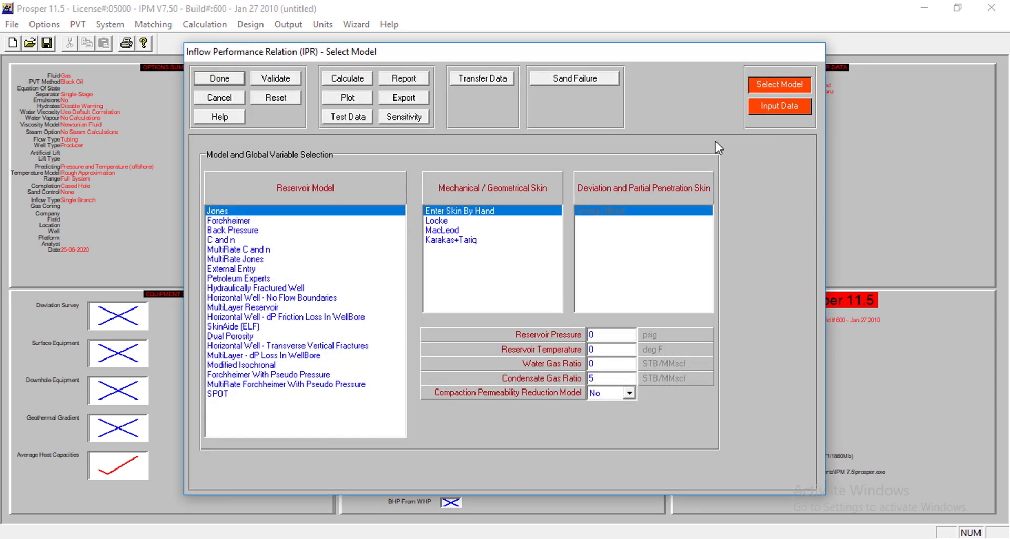
click(239, 279)
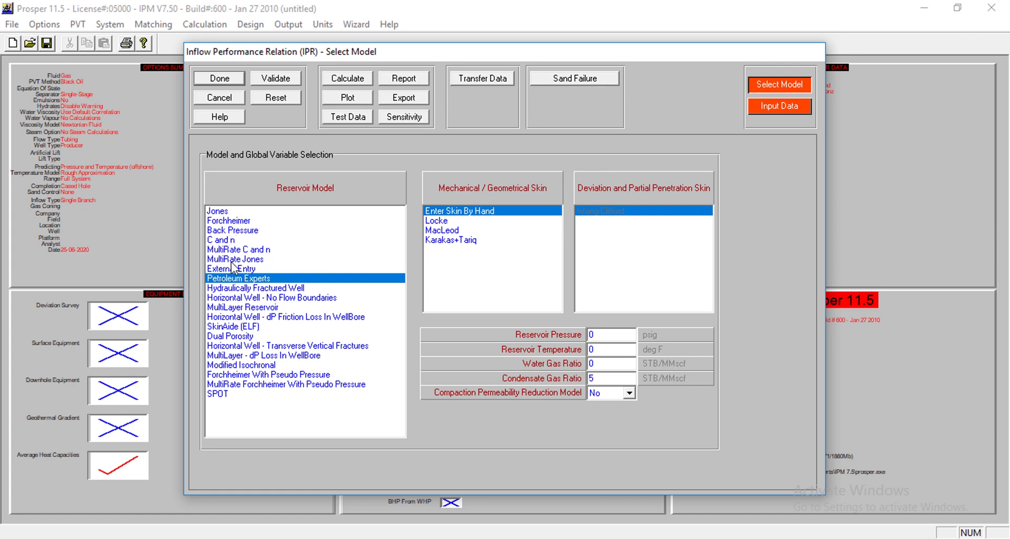
click(467, 210)
Step: Set reservoir pressure to 2500 psig and reservoir temperature to 180 deg F
click(608, 333)
key(BackSpace)
text(2500)
key(Tab)
text(180)
key(Tab)
key(Tab)
key(Tab)
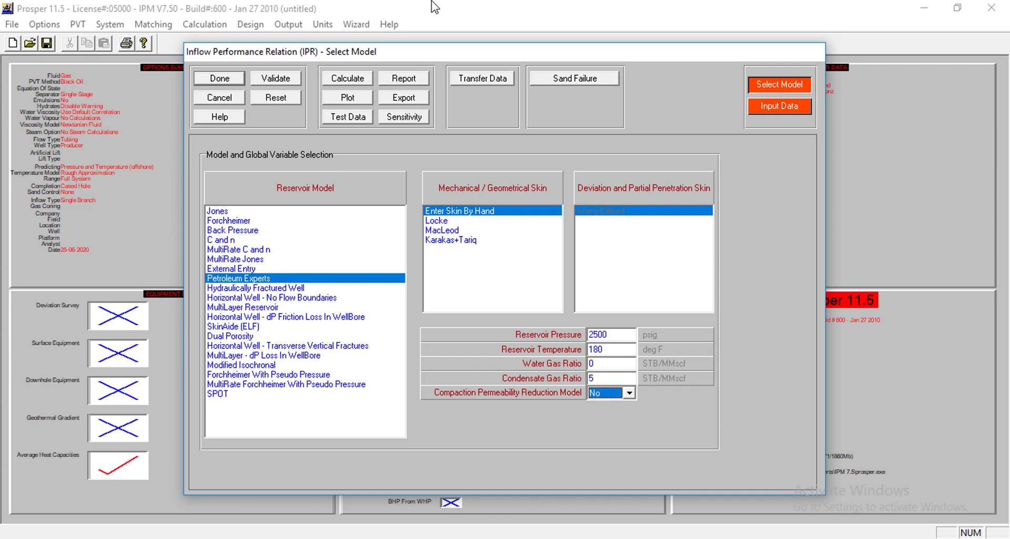
Step: Enter permeability 25 md, thickness 80 ft, drainage area 240 acres and Dietz shape factor 31.6
click(784, 110)
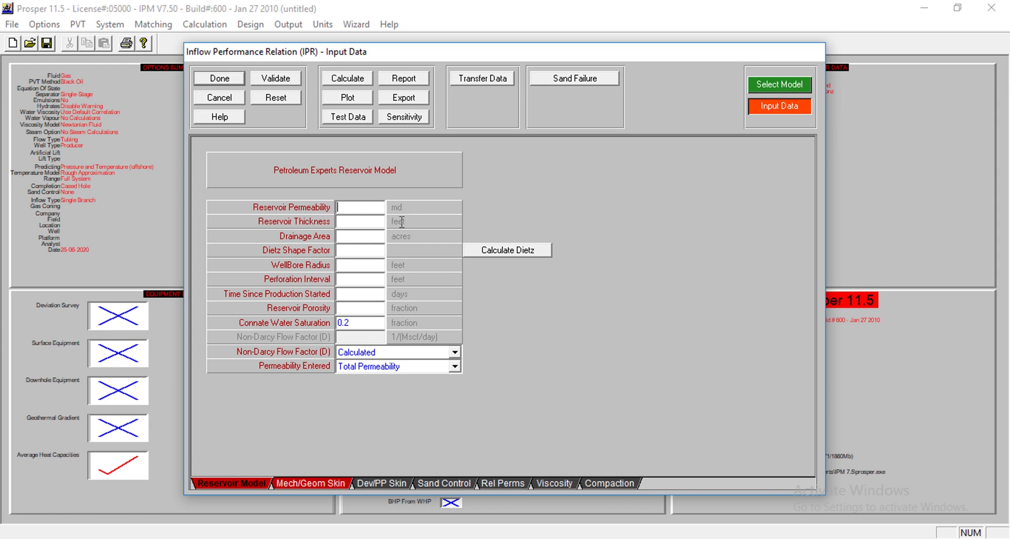
text(25)
key(Tab)
text(80)
text(240)
key(Tab)
text(31.6)
key(Tab)
key(Tab)
Step: Enter wellbore radius 0.354 ft, perforation interval 60, time 0.1 and porosity 0.2
text(0.354)
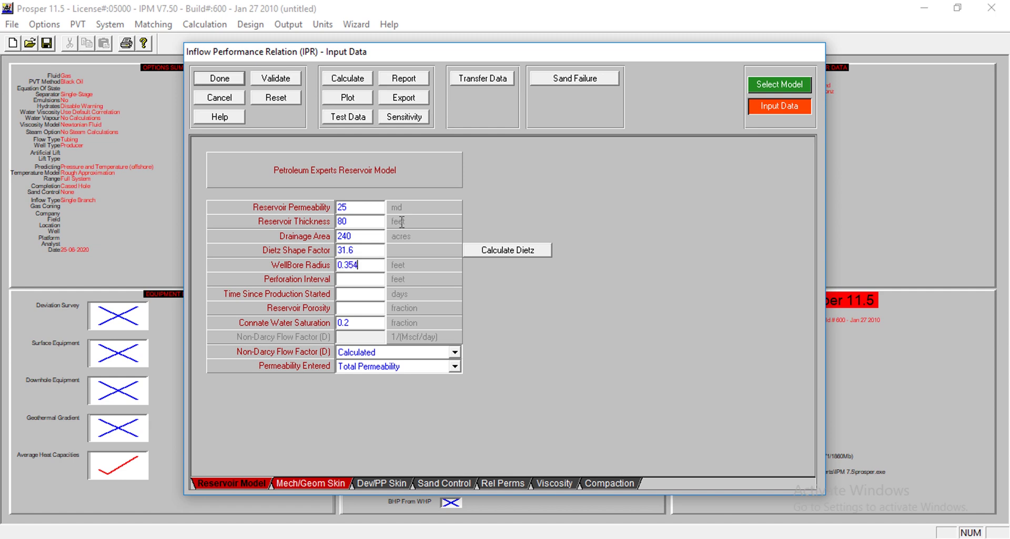
key(Tab)
text(60)
key(Tab)
text(0.1)
key(Tab)
text(0.2)
key(Tab)
key(Tab)
Step: Enter a skin of 5 and calculate the IPR, giving an AOF of 52.832 MMscf/day
click(318, 483)
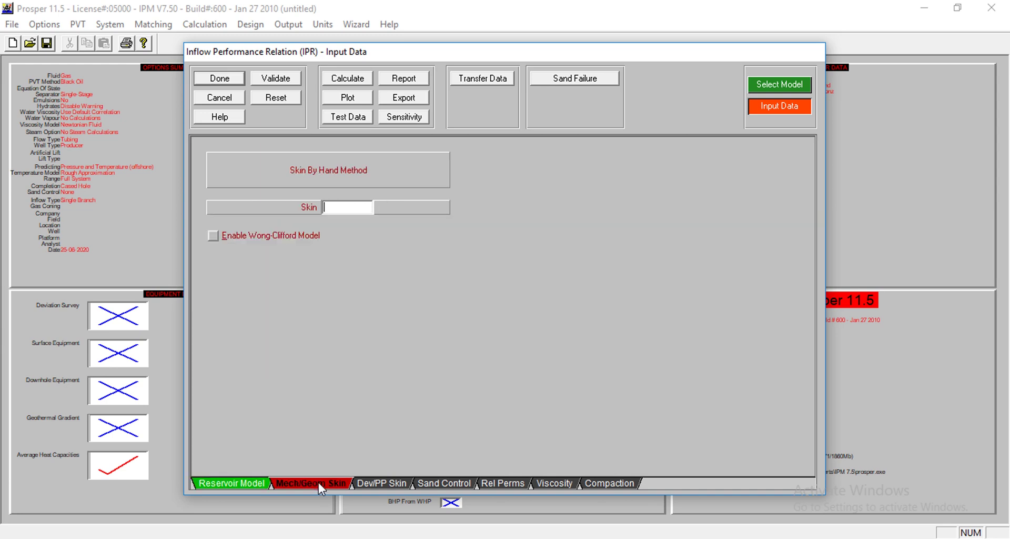
text(5)
click(349, 79)
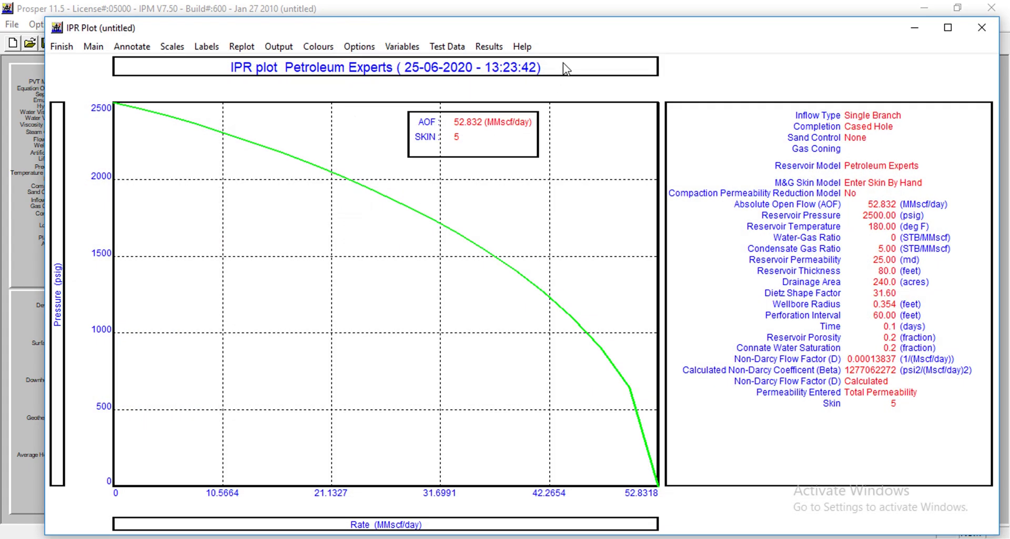
Step: Close the IPR plot window to return to the inflow input data
drag(619, 35, 673, 21)
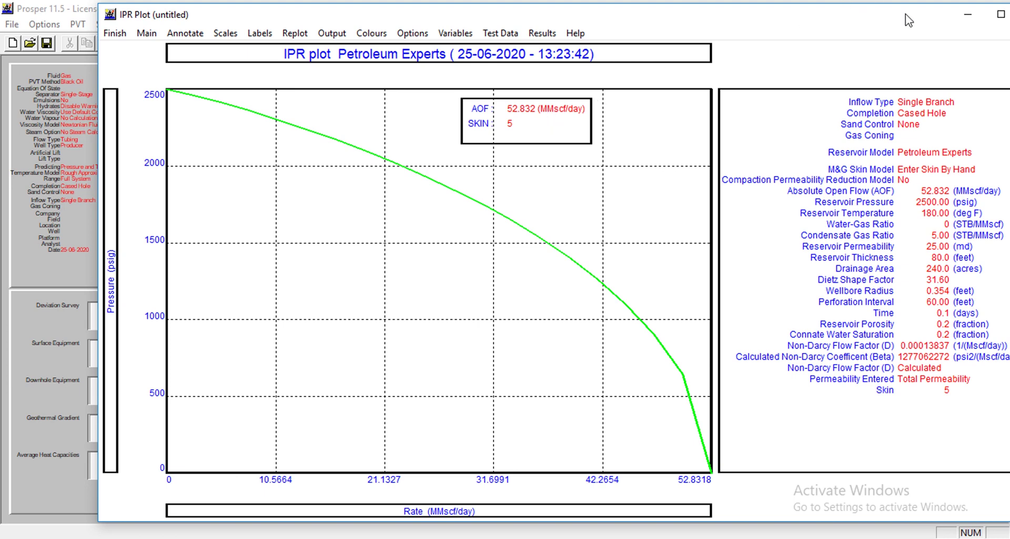
drag(905, 13, 855, 21)
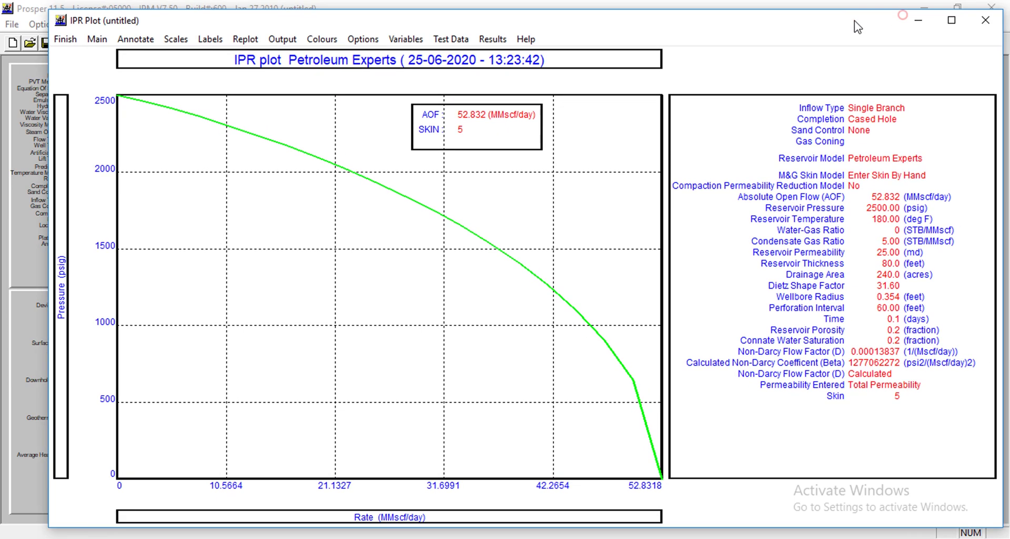
click(976, 24)
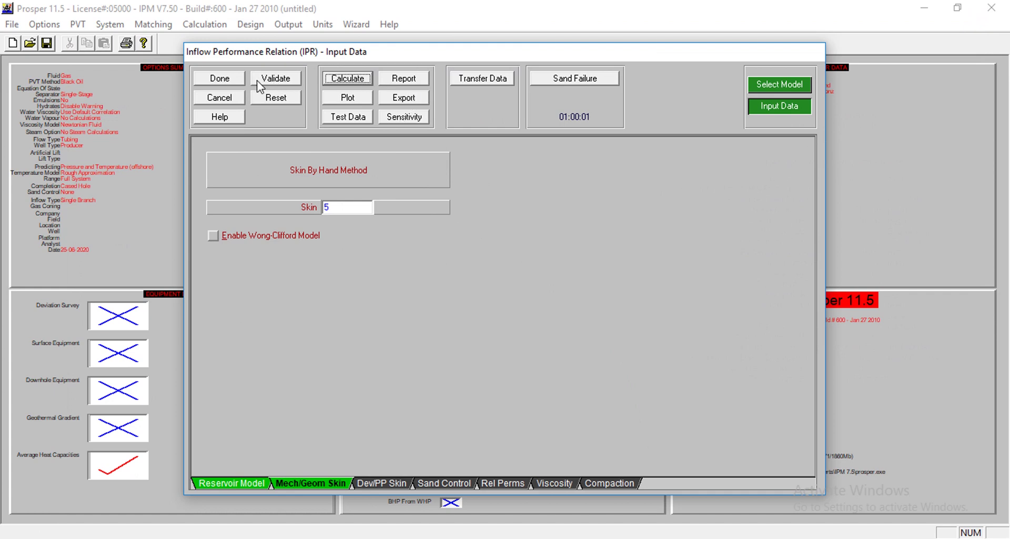
Step: Select all equipment sections except Surface Equipment and open the deviation survey for editing
click(230, 83)
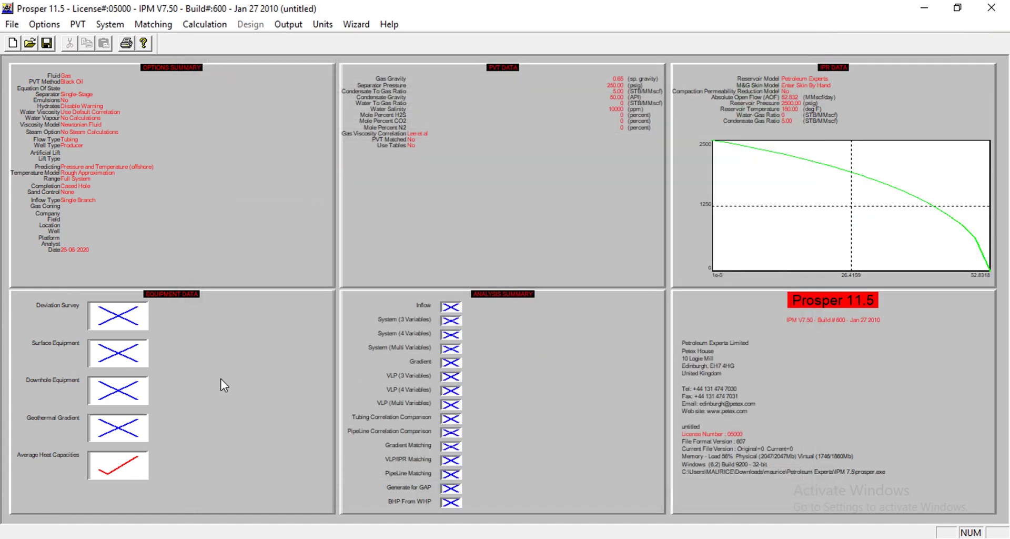
double_click(207, 374)
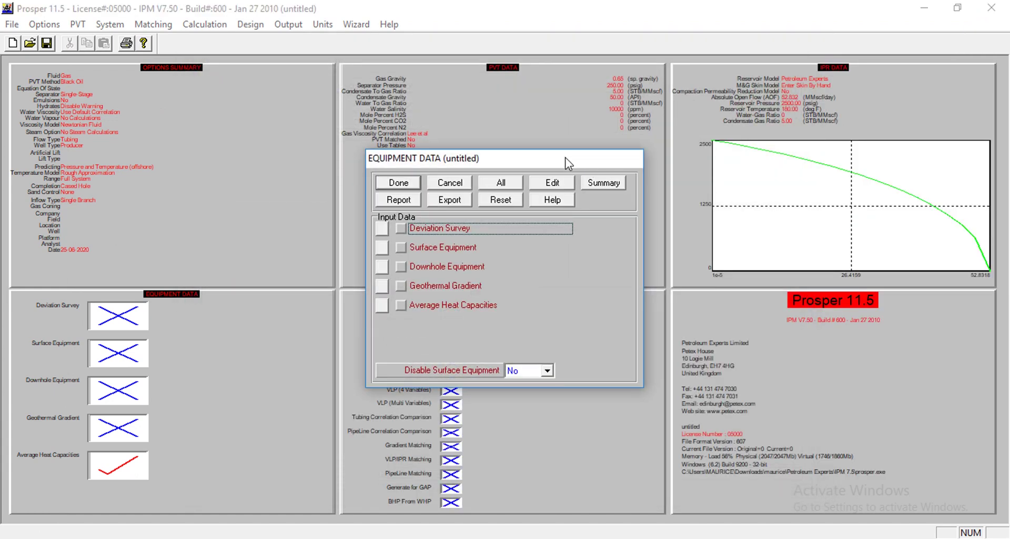
drag(567, 160, 648, 121)
click(584, 146)
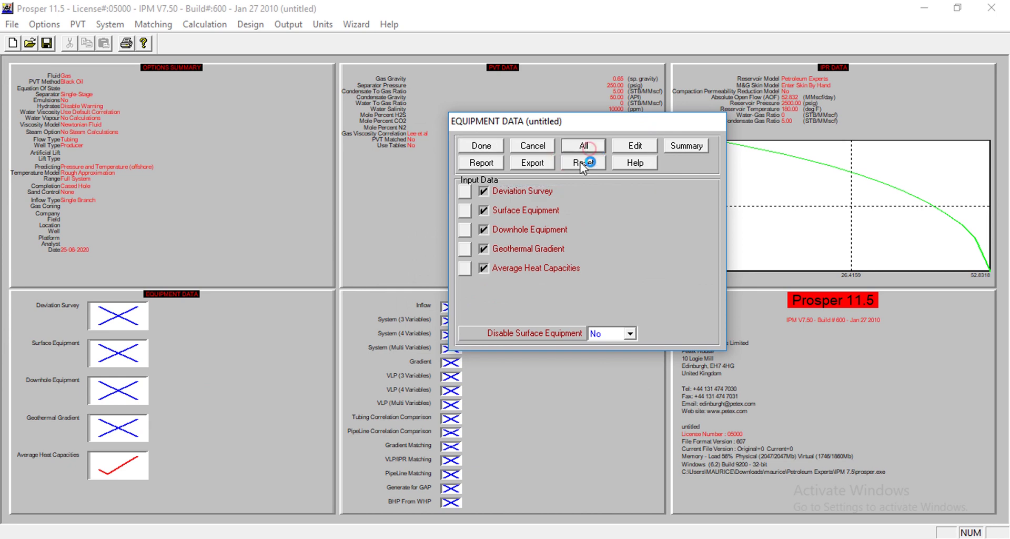
click(521, 210)
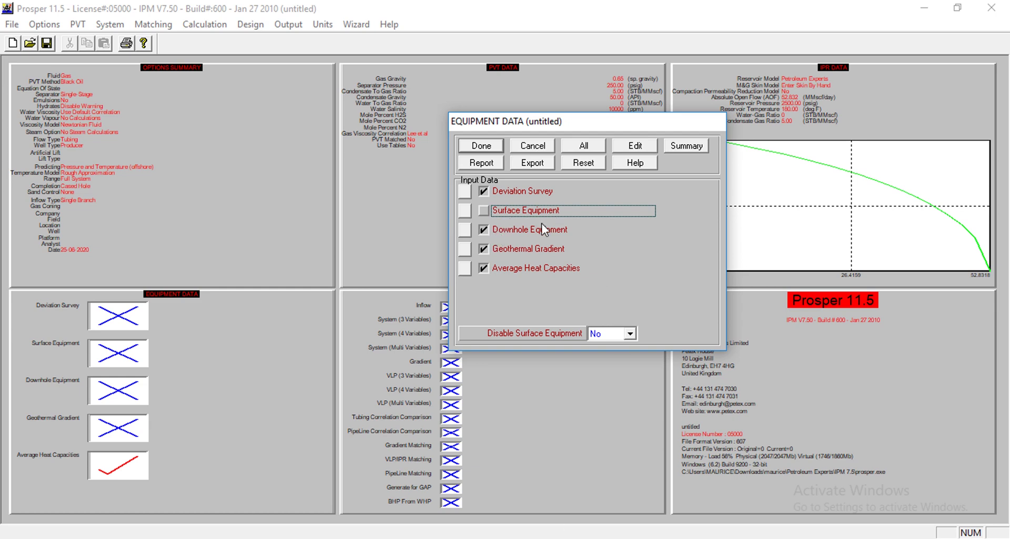
click(481, 145)
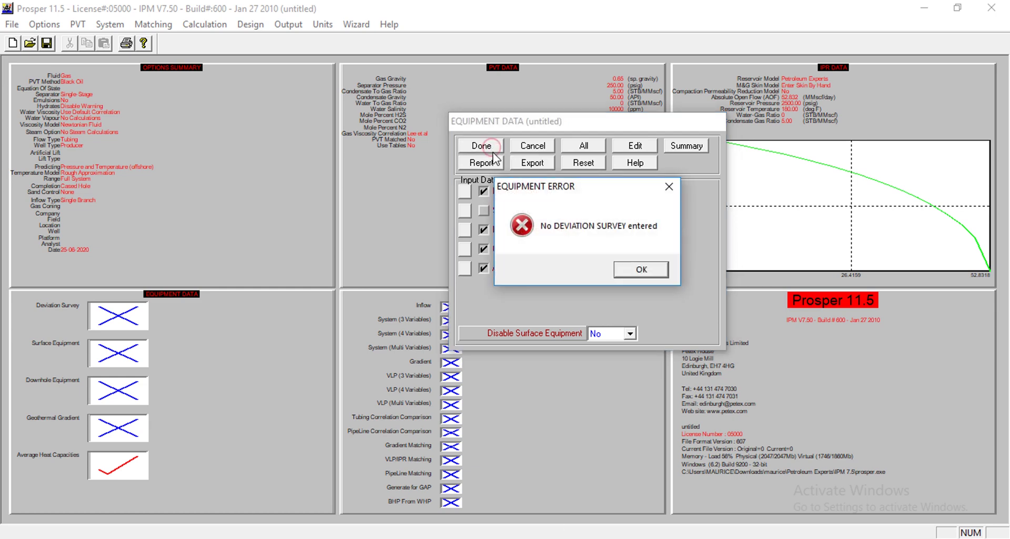
click(648, 269)
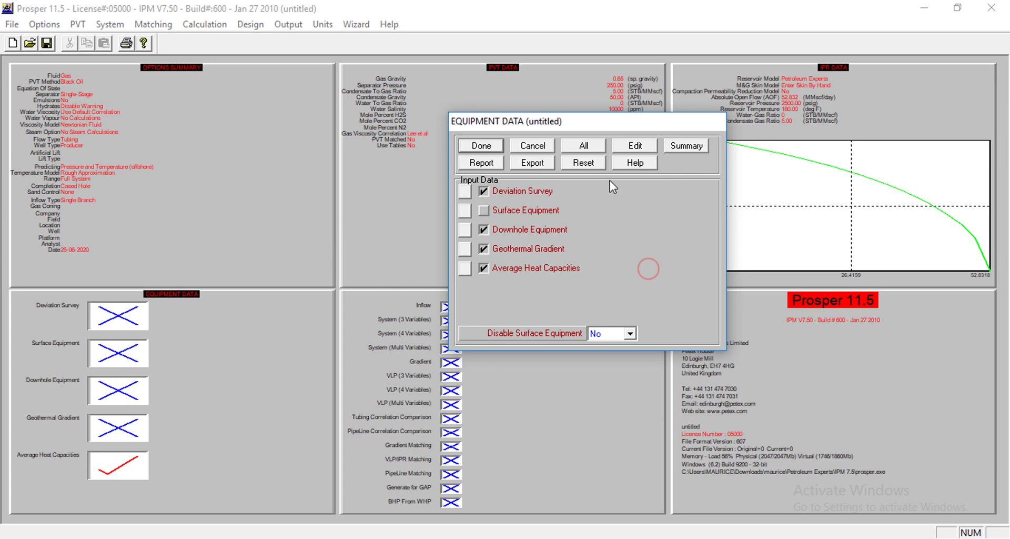
click(642, 146)
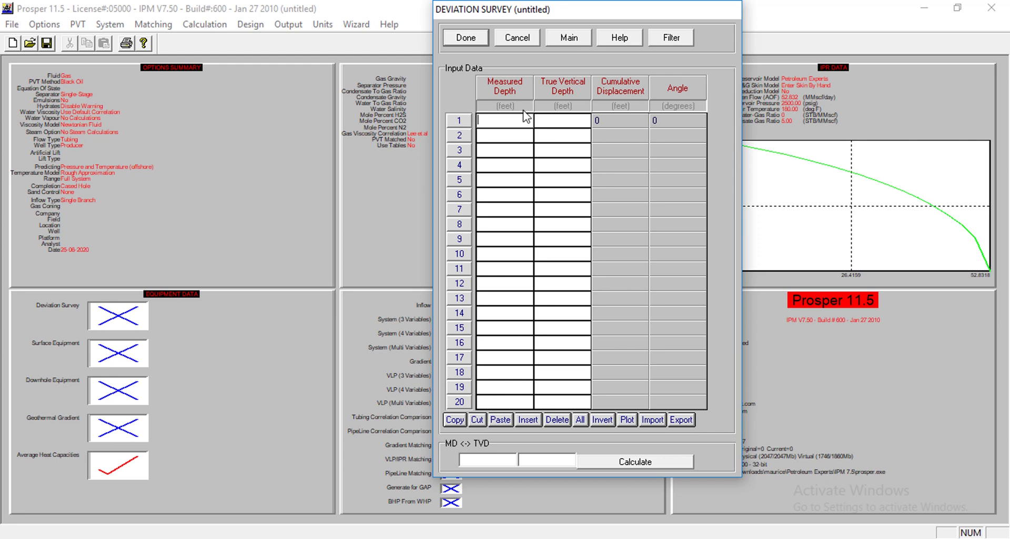
Step: Enter a vertical deviation survey with MD/TVD points 0/0 and 5000/5000 ft
click(510, 121)
text(0)
key(Tab)
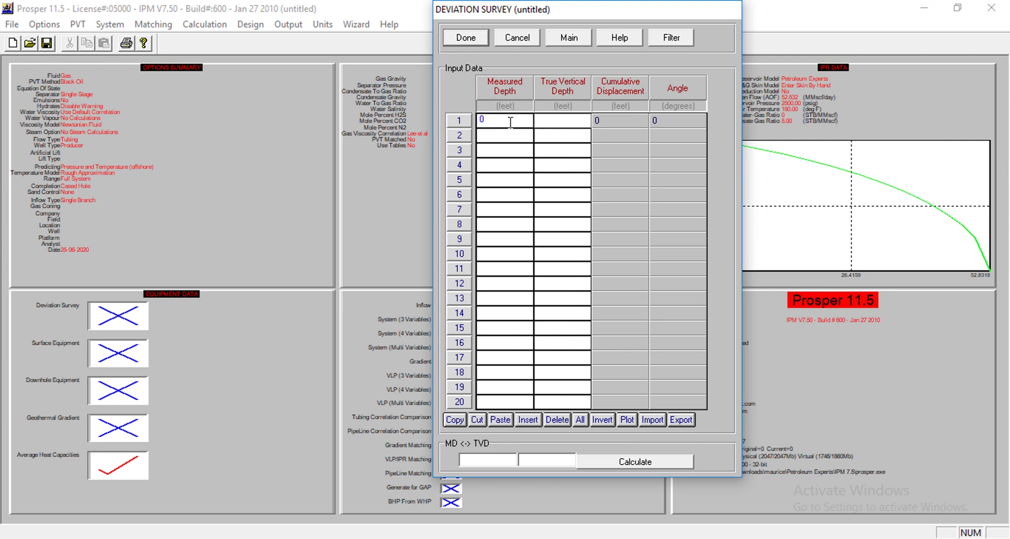
text(0)
key(Tab)
text(5000)
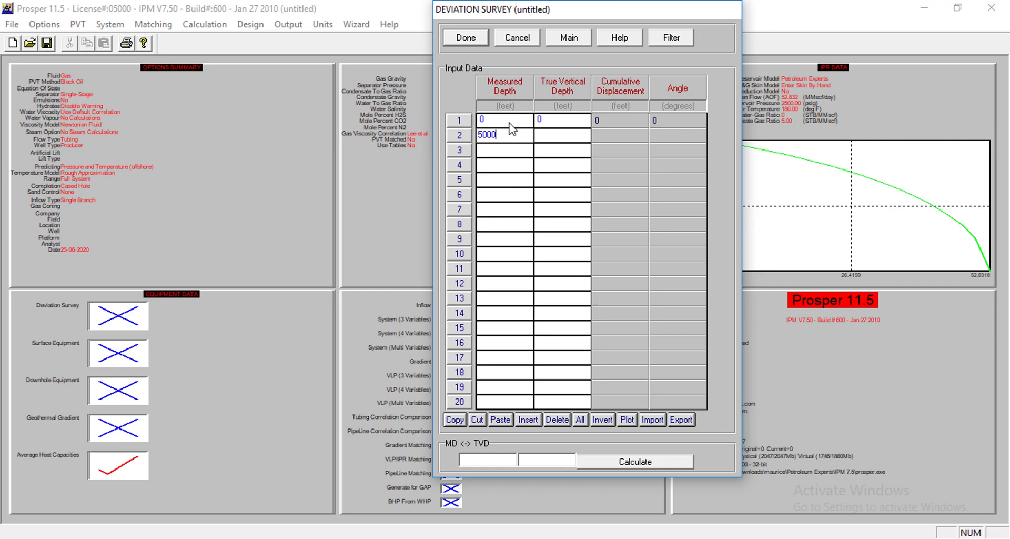
key(Tab)
text(5000)
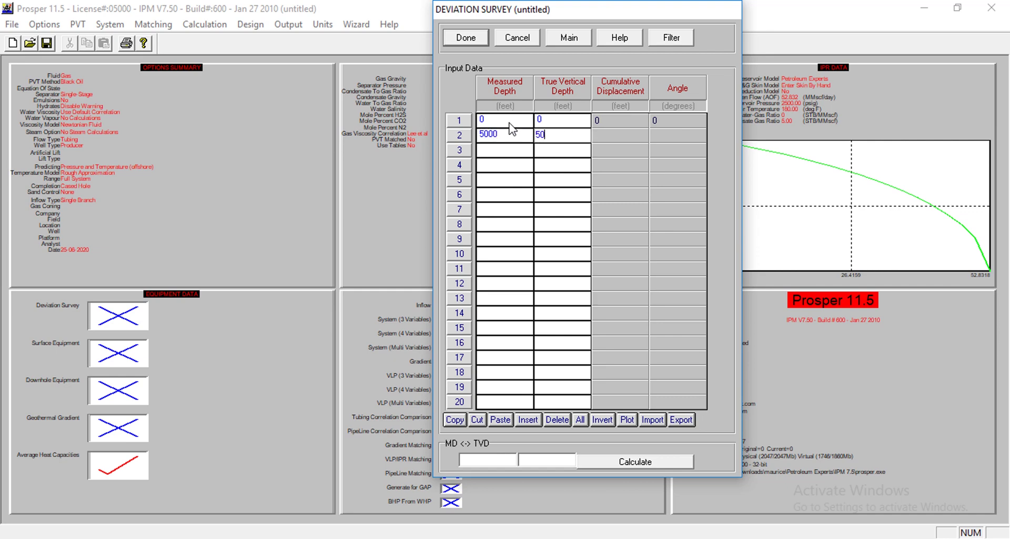
click(474, 38)
Step: Add Tubing and Casing rows below the Xmas Tree in the downhole equipment table
click(456, 169)
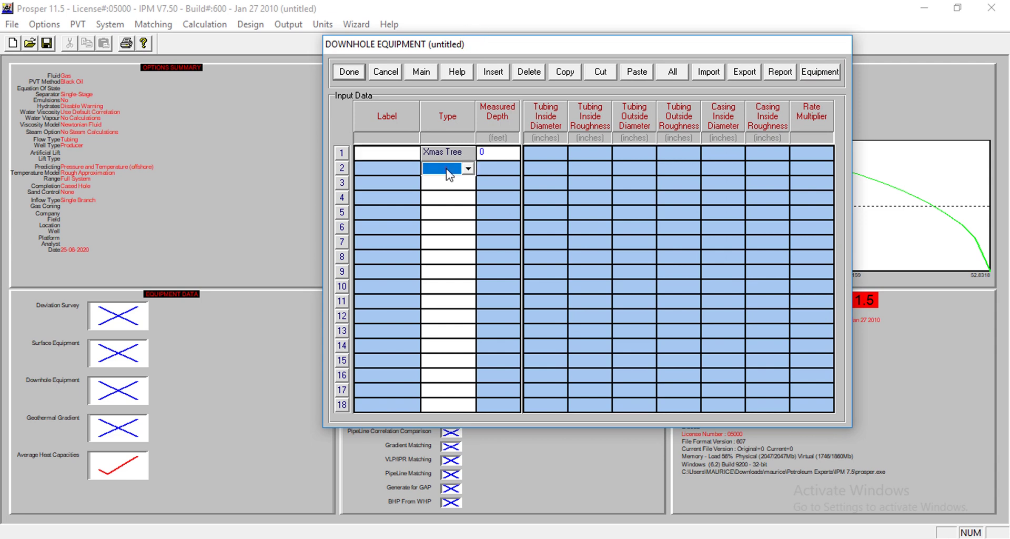
click(467, 168)
click(458, 195)
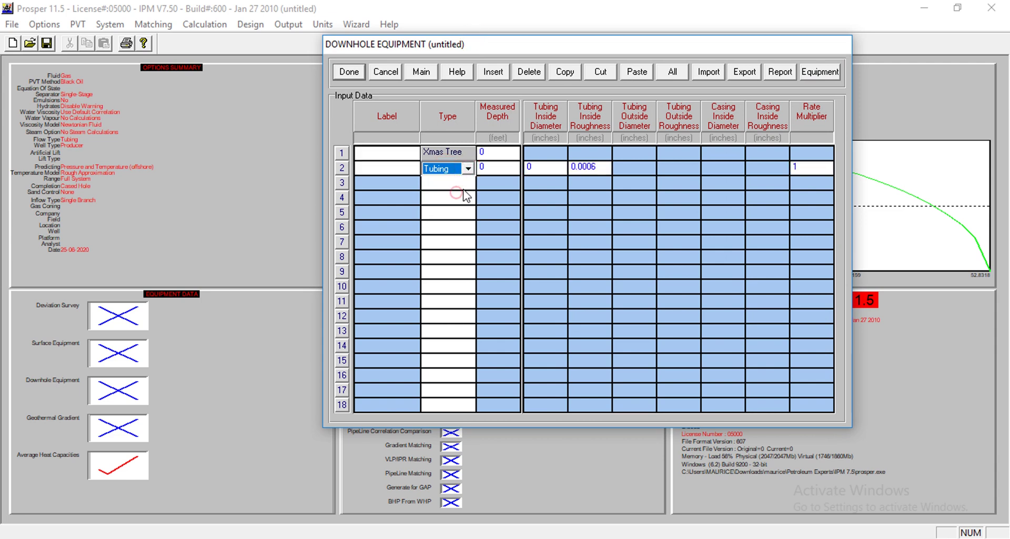
click(452, 183)
click(467, 184)
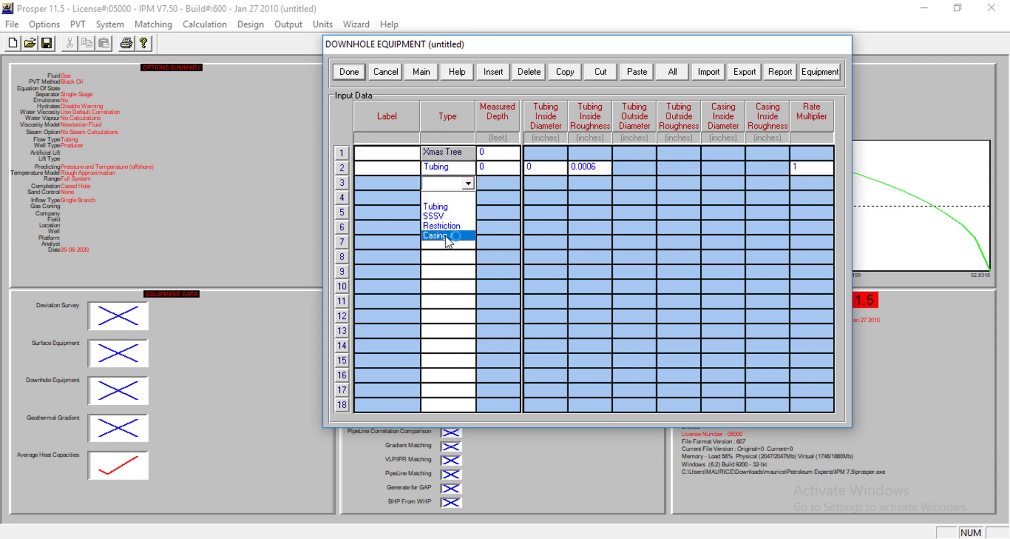
click(447, 236)
Step: Give the tubing MD 4500 ft, ID 2.441 in and roughness 0.0018
click(490, 168)
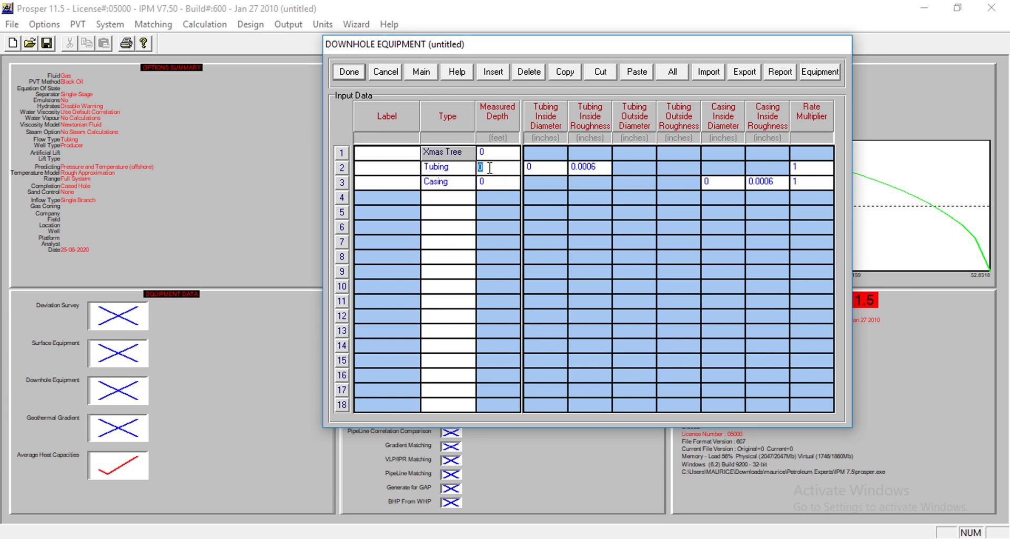
text(4500)
key(Tab)
text(2.441)
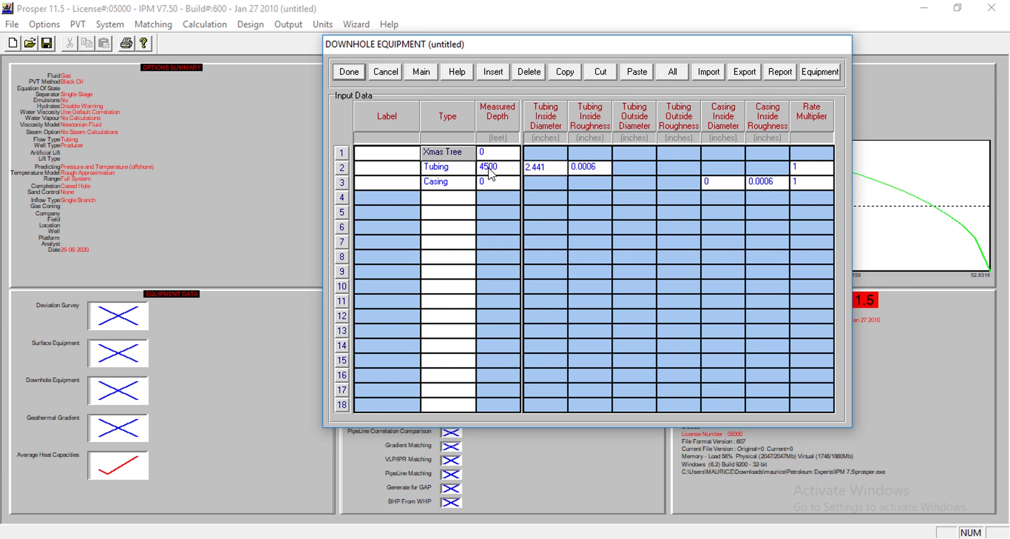
key(Tab)
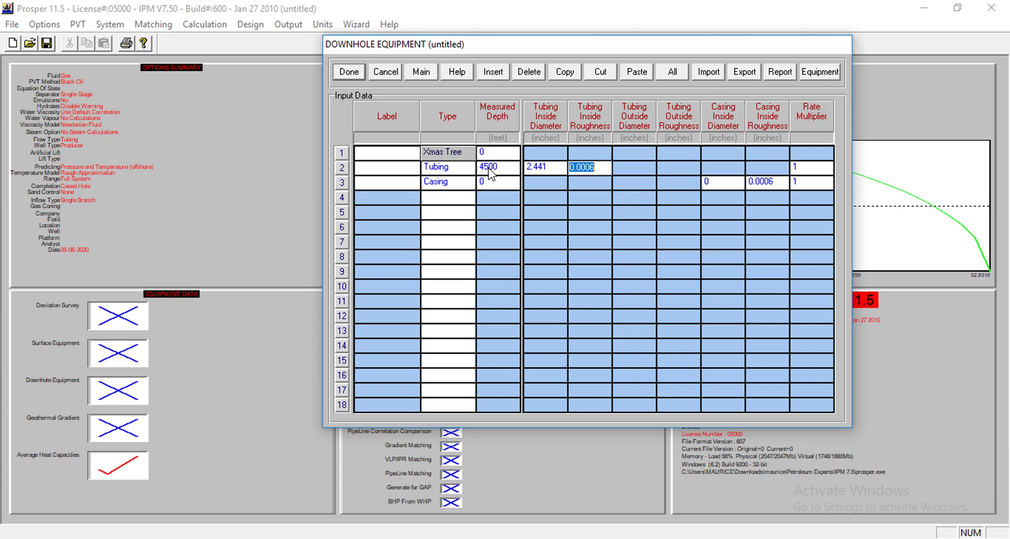
text(0.0018)
Step: Give the casing ID 6.1 in and MD 5000 ft with roughness 0.0018, and accept
click(763, 182)
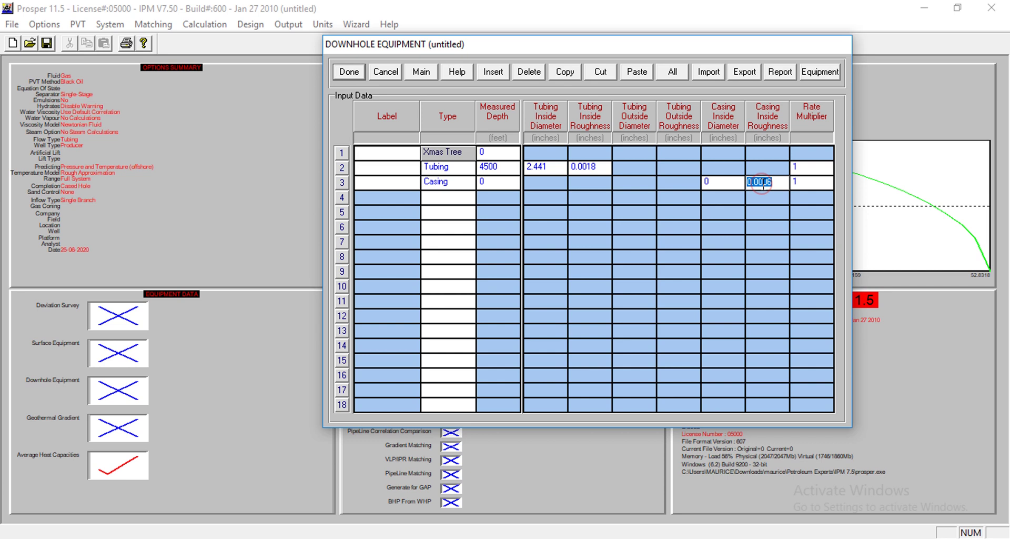
text(0.0018)
click(730, 182)
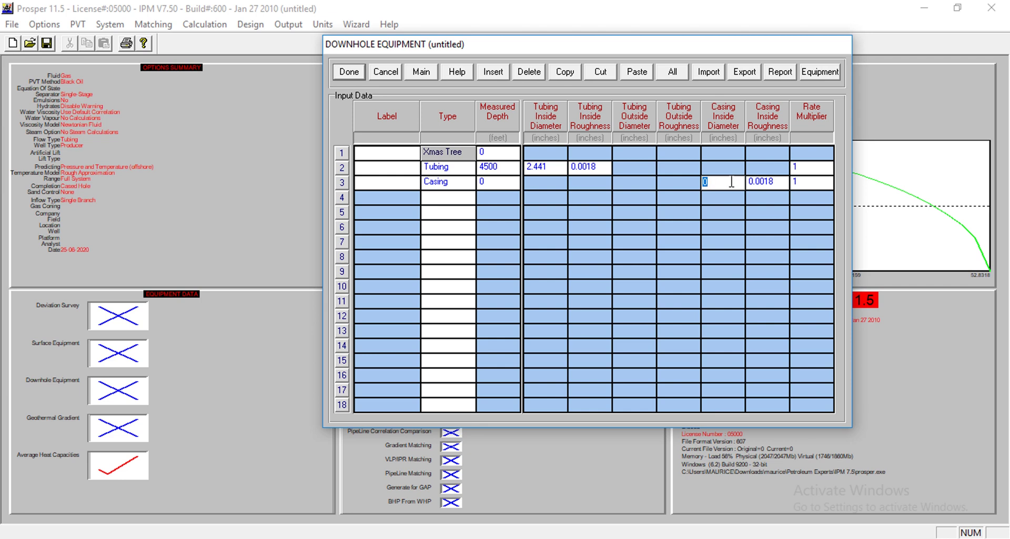
text(6.1)
click(513, 184)
text(5000)
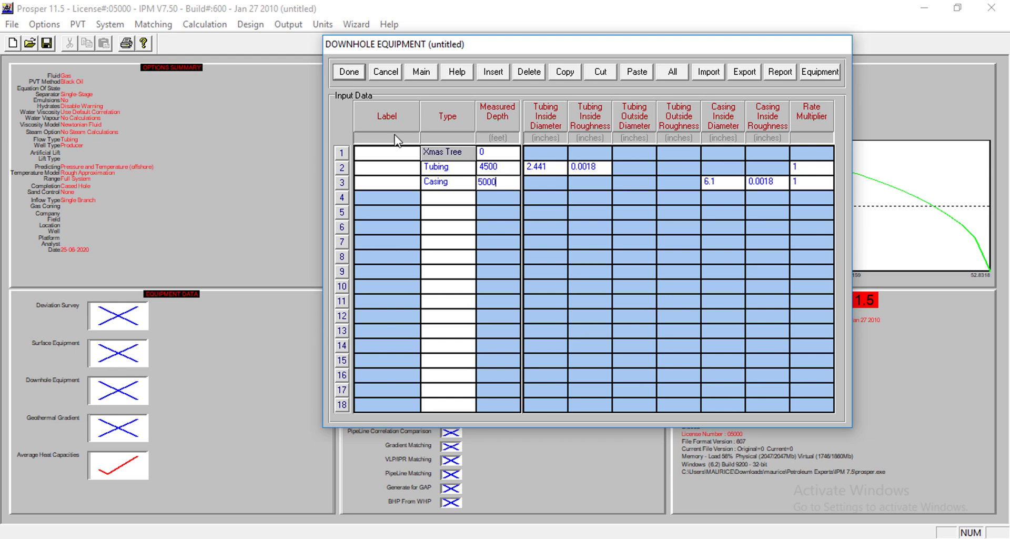
click(341, 72)
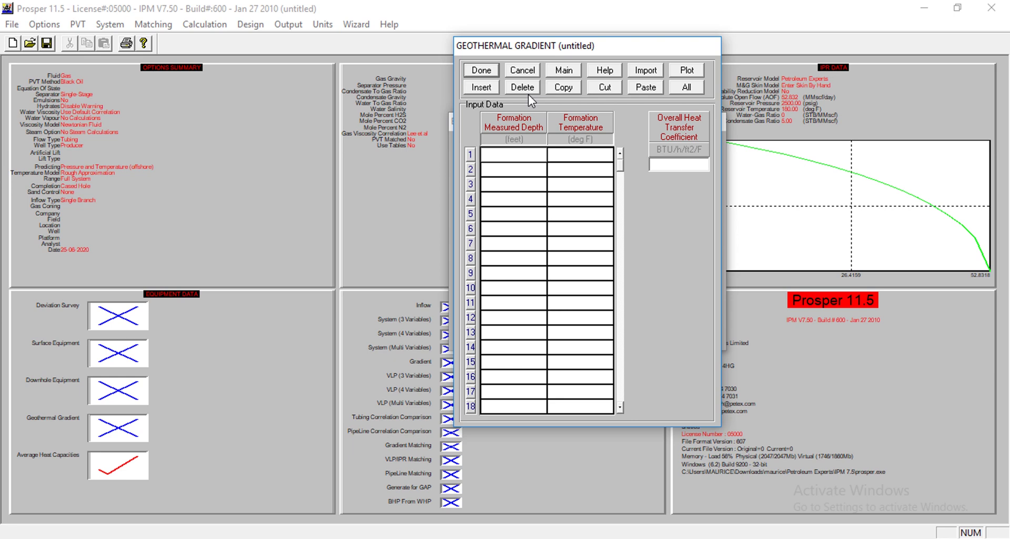
Step: Enter geothermal gradient points 0 ft at 60 °F and 5000 ft at 180 °F
text(0)
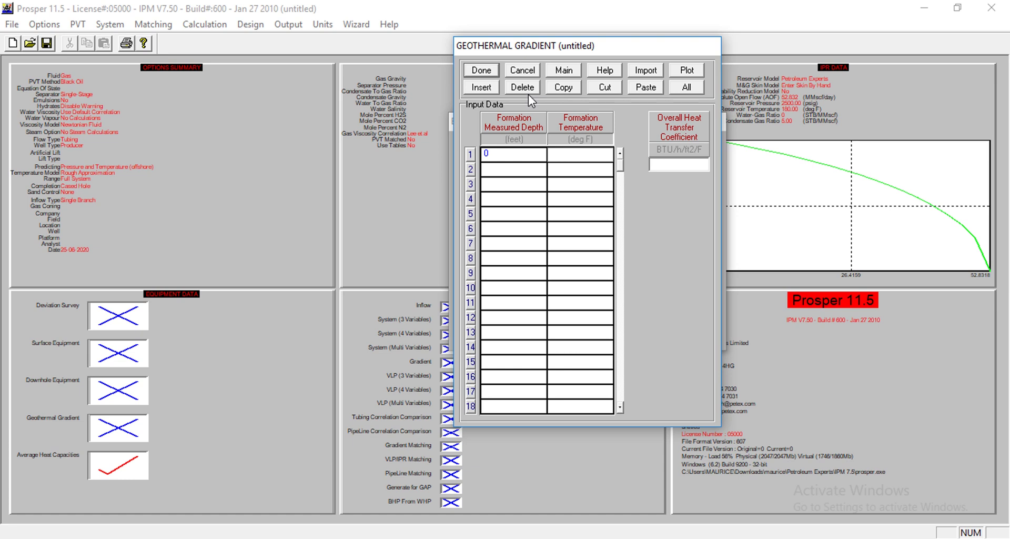
text(60)
key(Tab)
text(50)
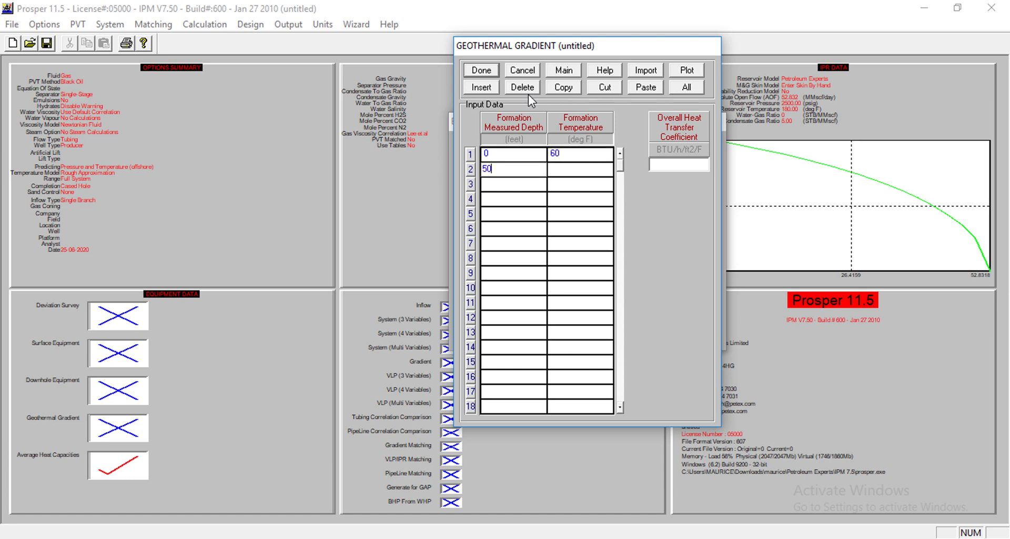
text(00)
key(Tab)
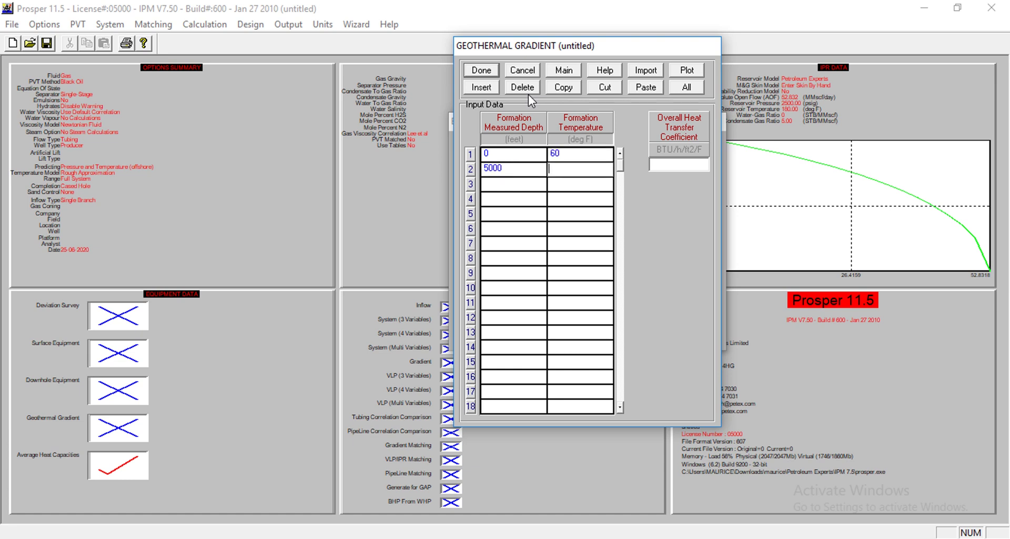
text(180)
Step: Set the overall heat transfer coefficient to 3
drag(505, 45, 399, 49)
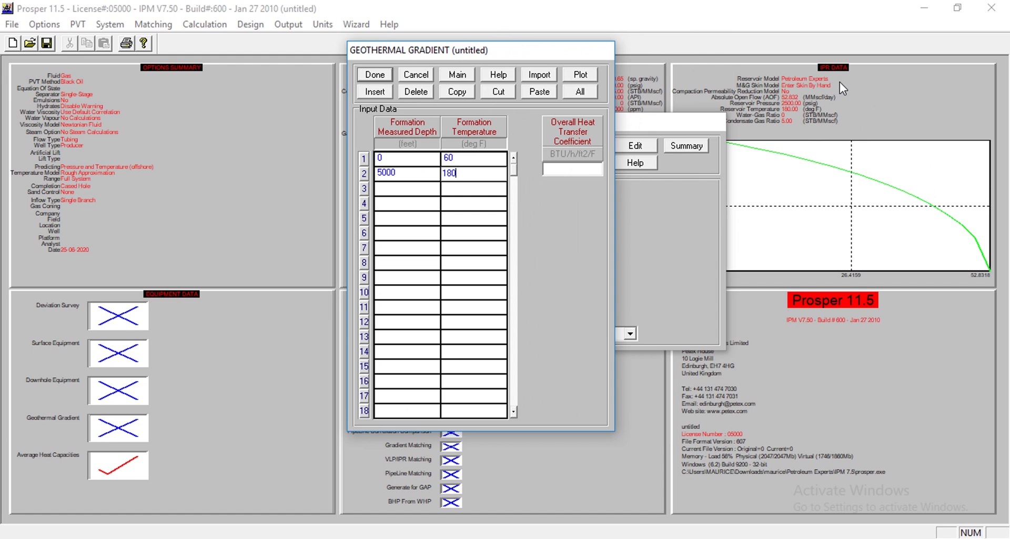
click(556, 170)
text(3)
drag(560, 167, 546, 174)
click(548, 169)
click(375, 75)
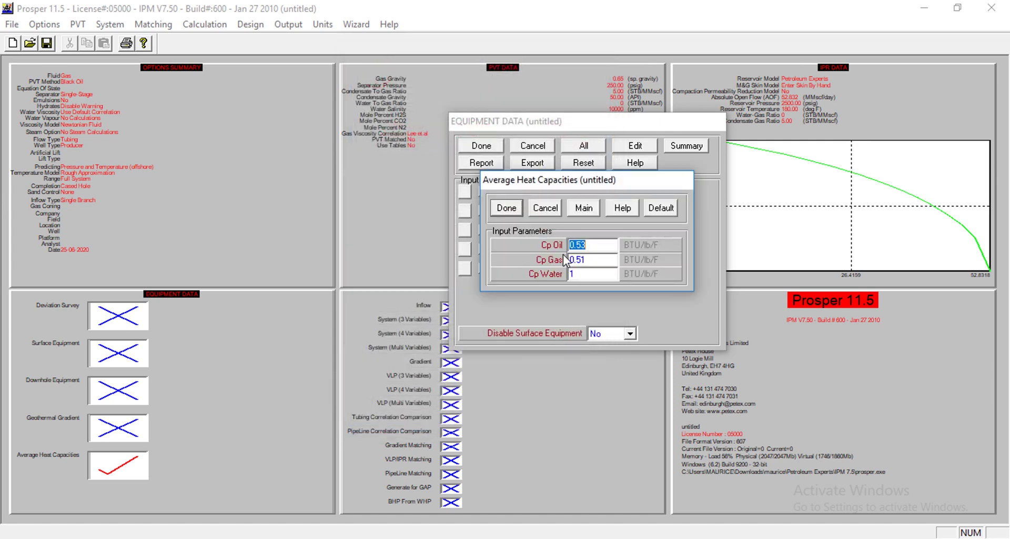
click(507, 208)
click(490, 149)
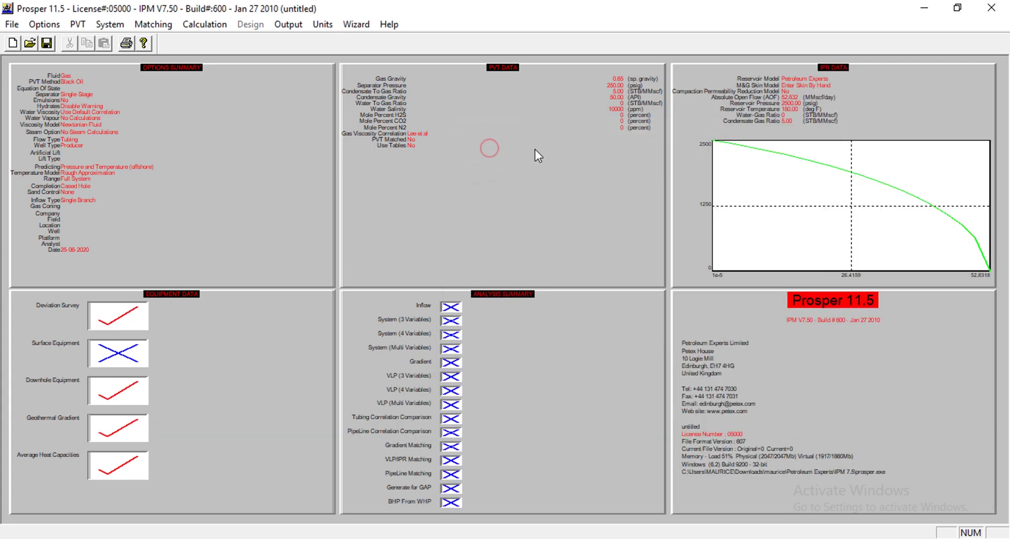
double_click(211, 374)
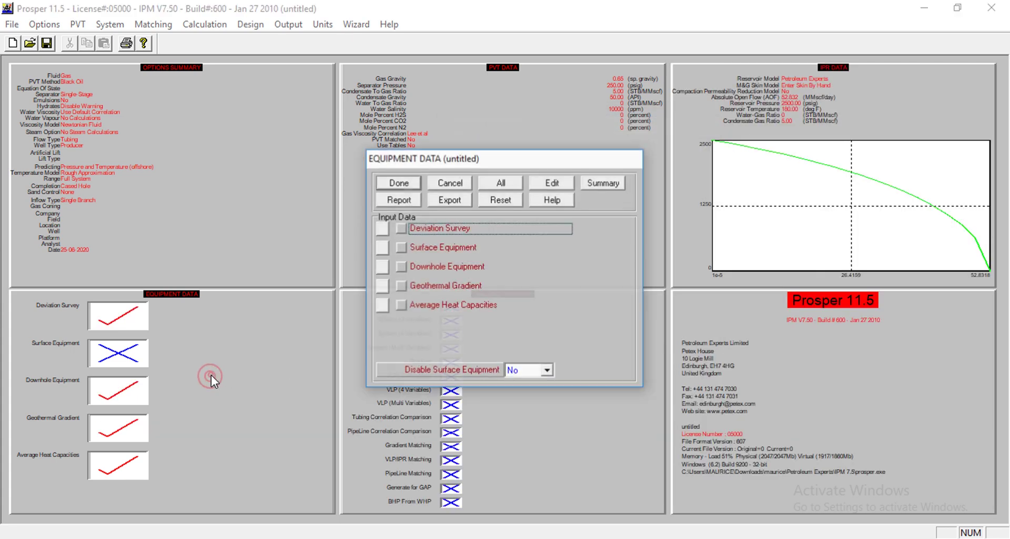
click(600, 184)
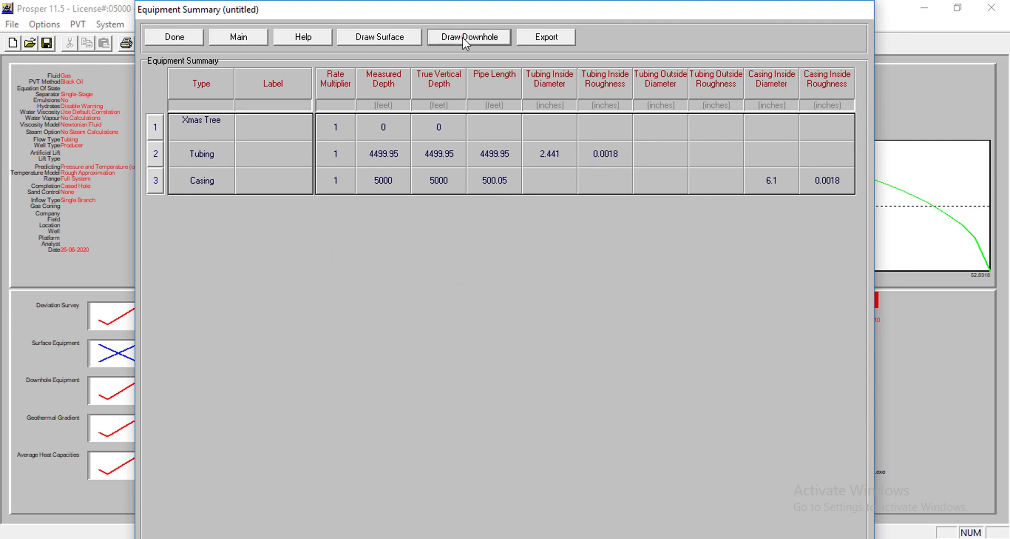
click(463, 37)
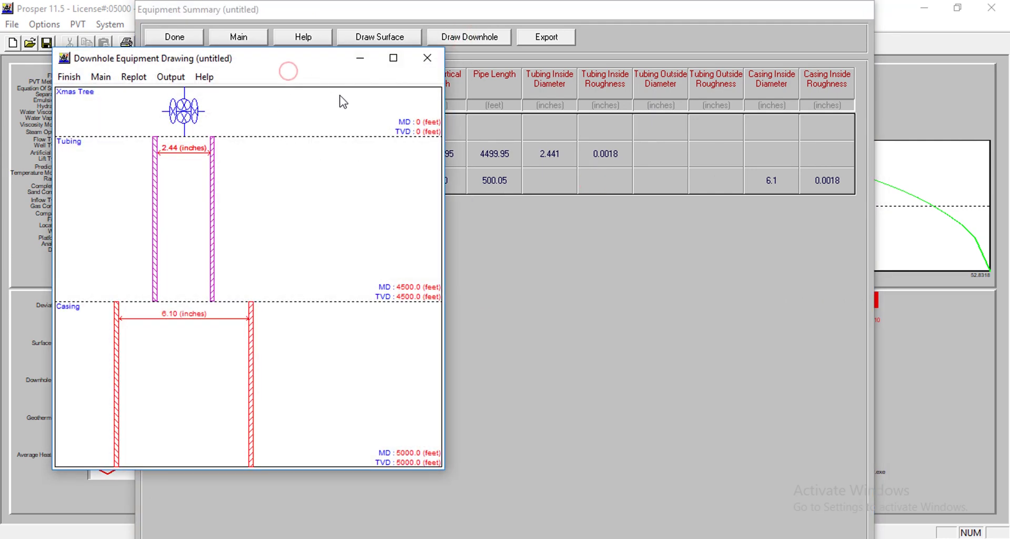
mouse_move(292, 63)
mouse_down()
mouse_move(749, 145)
mouse_move(663, 38)
mouse_up()
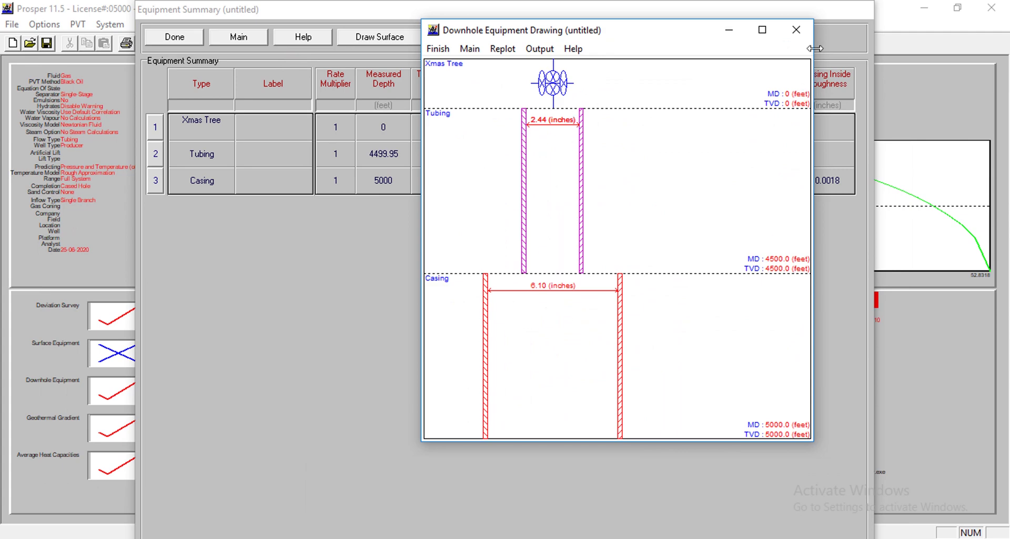
click(807, 33)
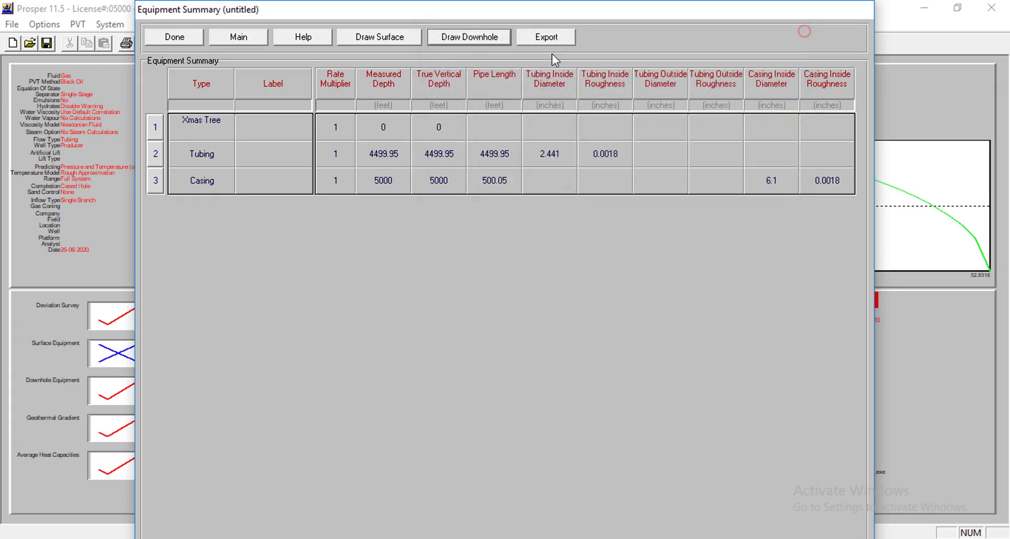
click(214, 39)
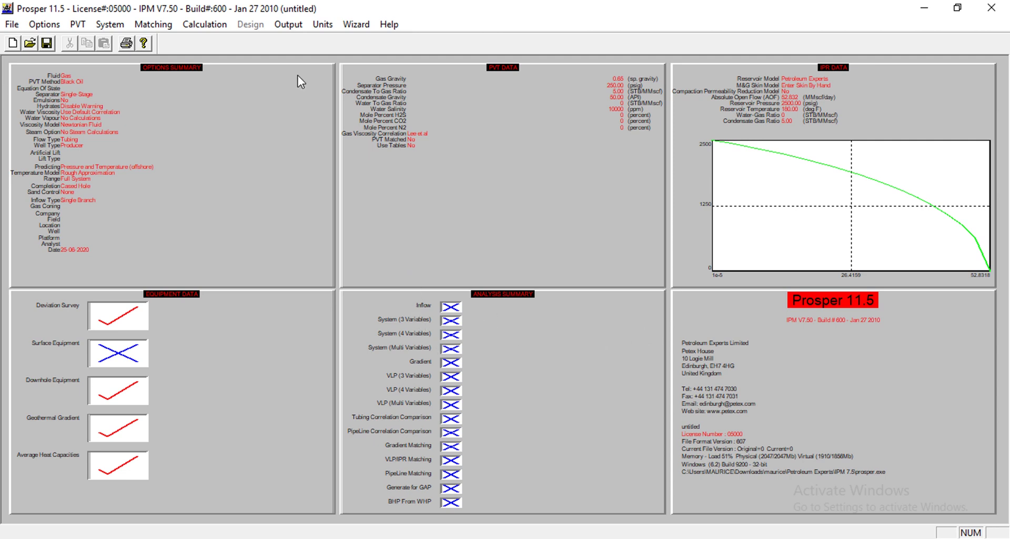
Step: Start a 3-variable System (IPR+VLP) calculation with top node pressure 500 psig and CGR 5
click(203, 24)
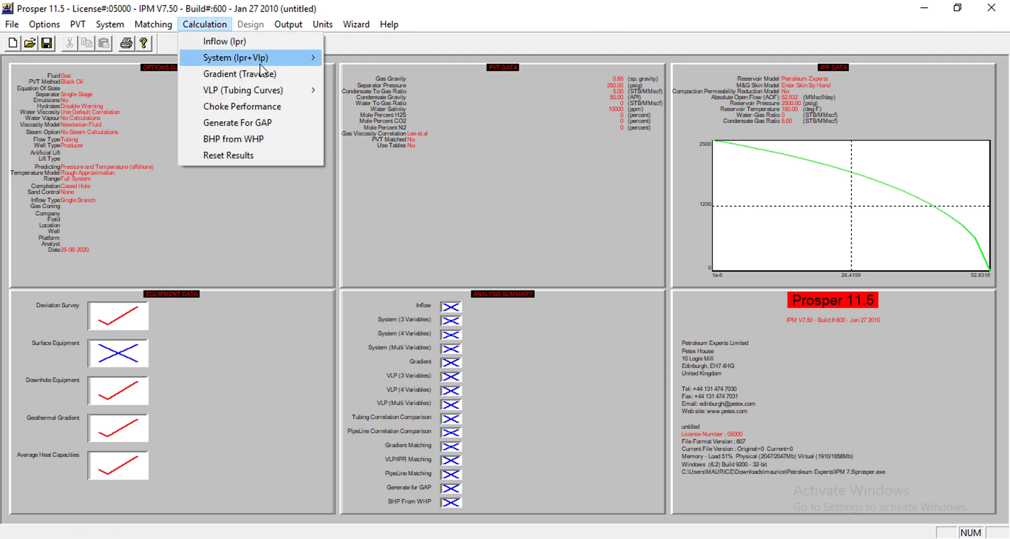
mouse_move(294, 55)
click(374, 56)
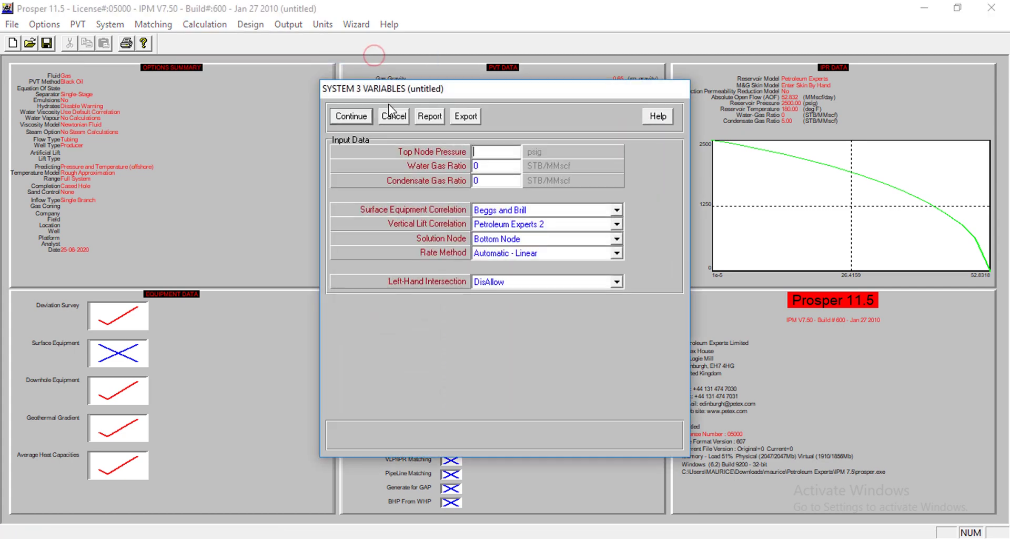
drag(494, 91, 544, 97)
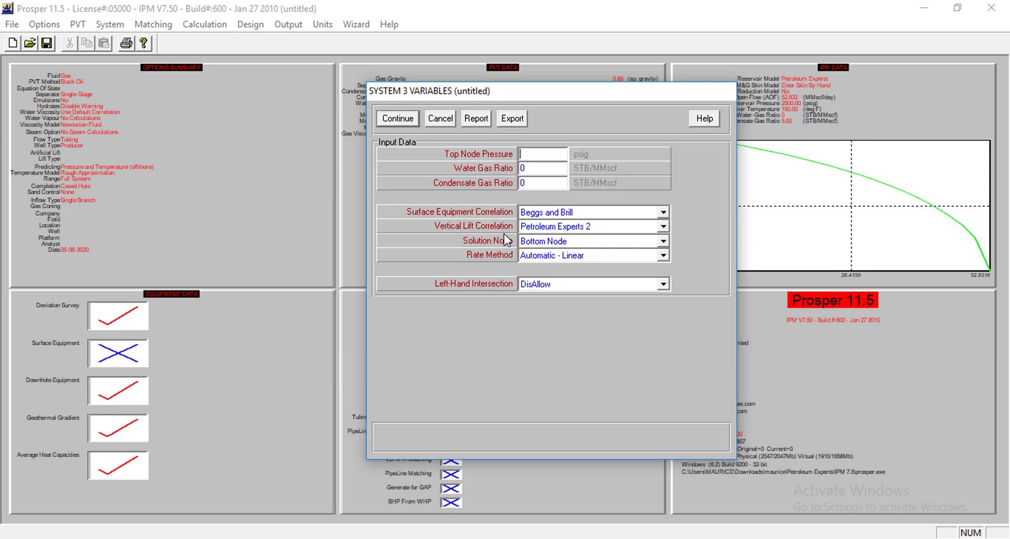
text(500)
key(Tab)
key(Tab)
text(5)
click(419, 119)
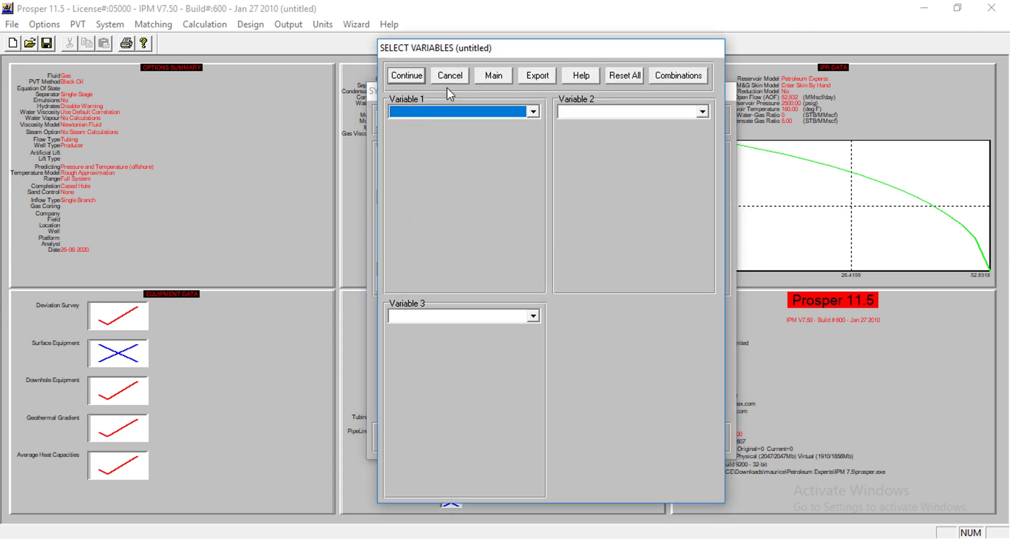
Step: Run the system calculation with no sensitivity variables, solving at 19.879 MMscf/day and 2081.73 psig
click(412, 77)
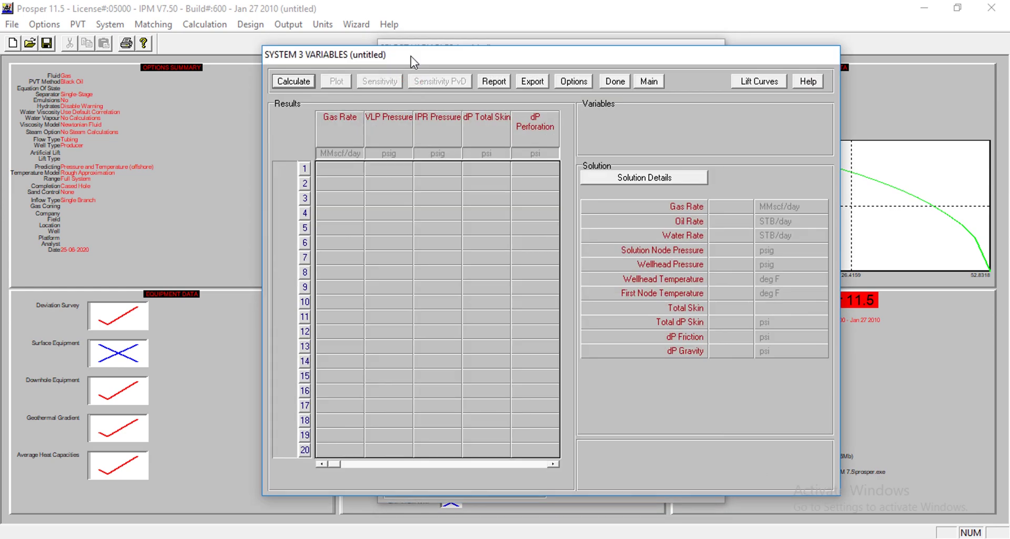
drag(412, 60, 526, 62)
click(394, 88)
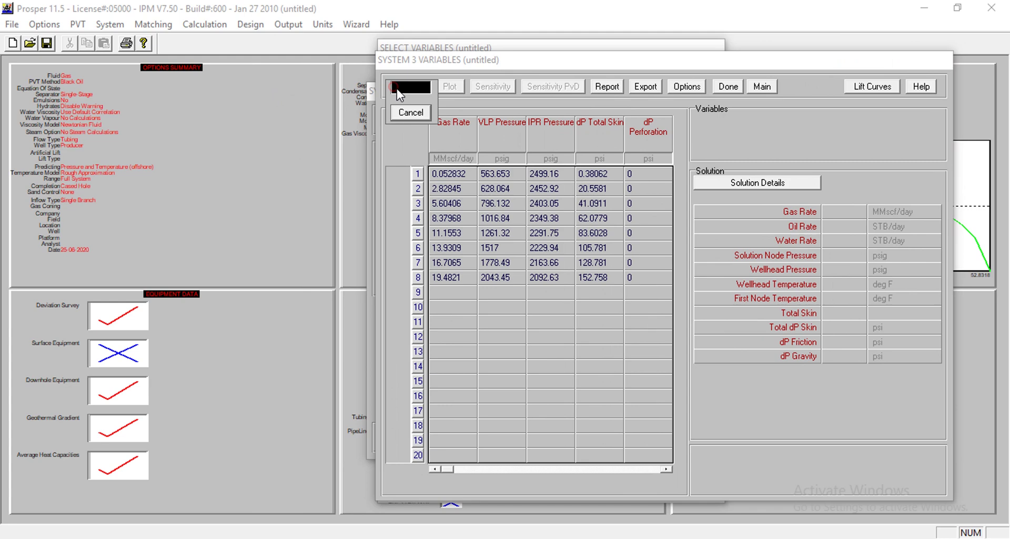
click(756, 315)
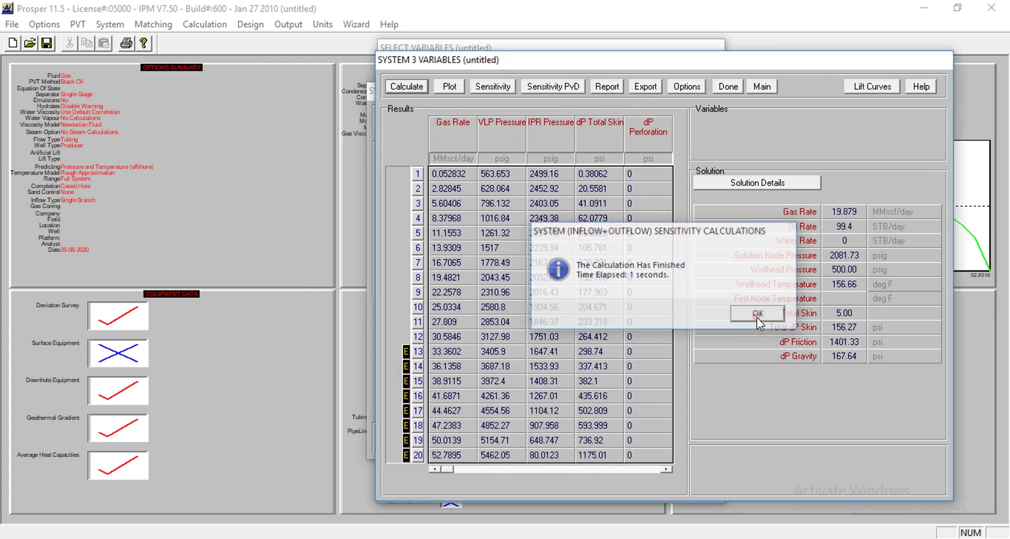
click(835, 214)
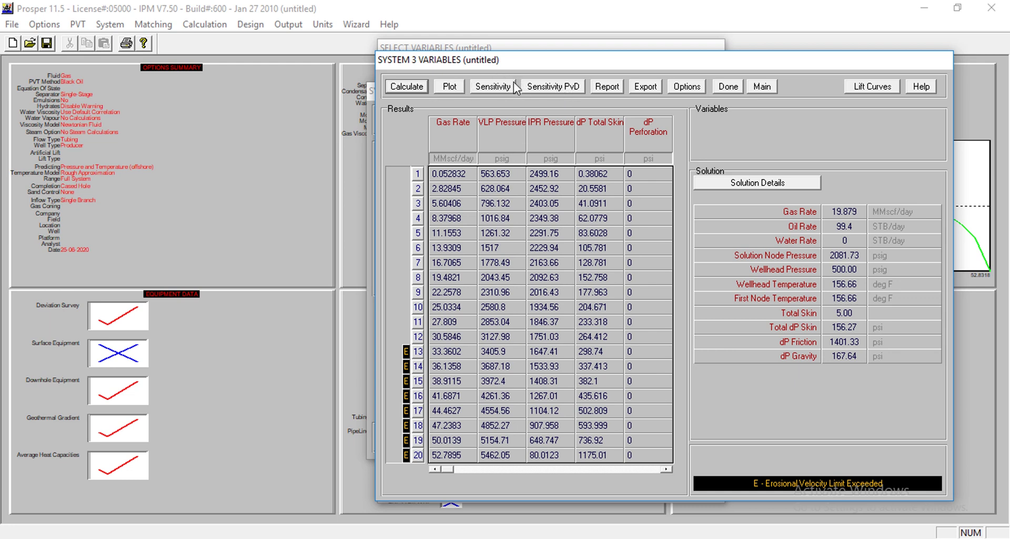
click(459, 88)
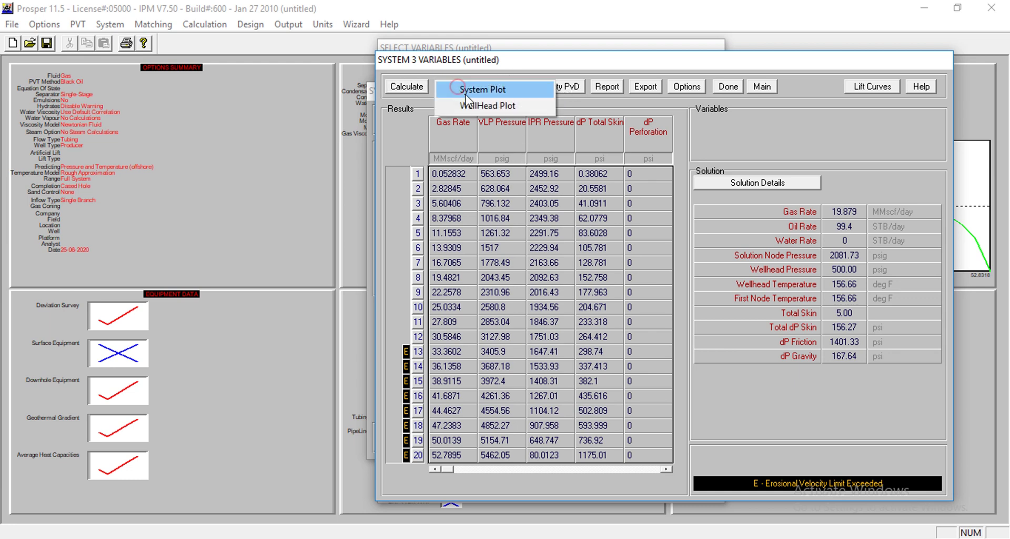
click(494, 94)
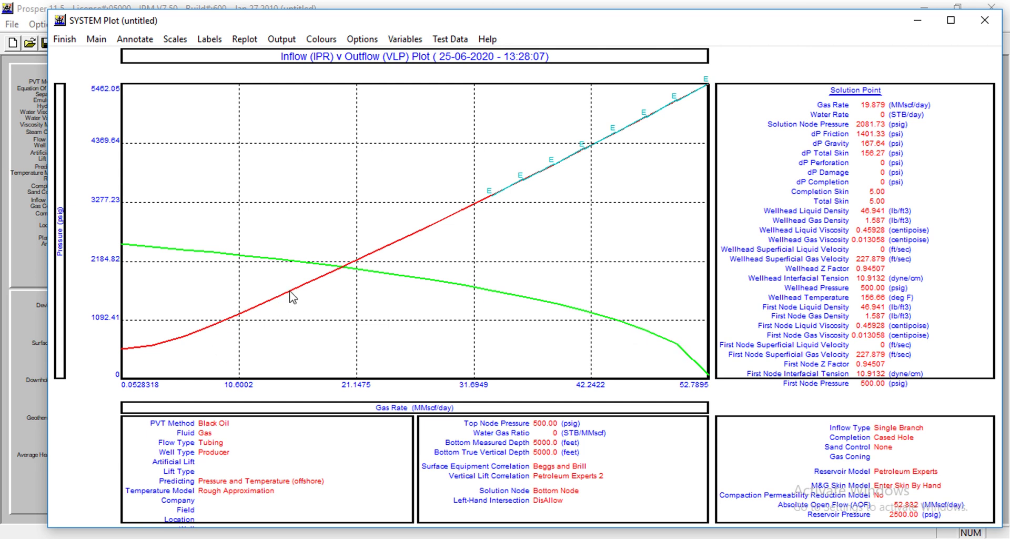
click(341, 266)
click(363, 39)
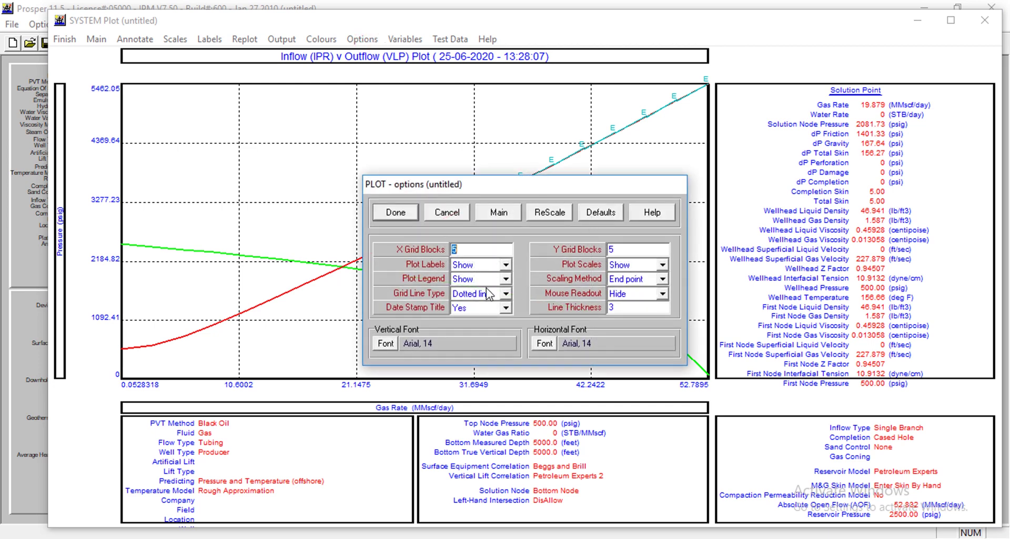
click(631, 293)
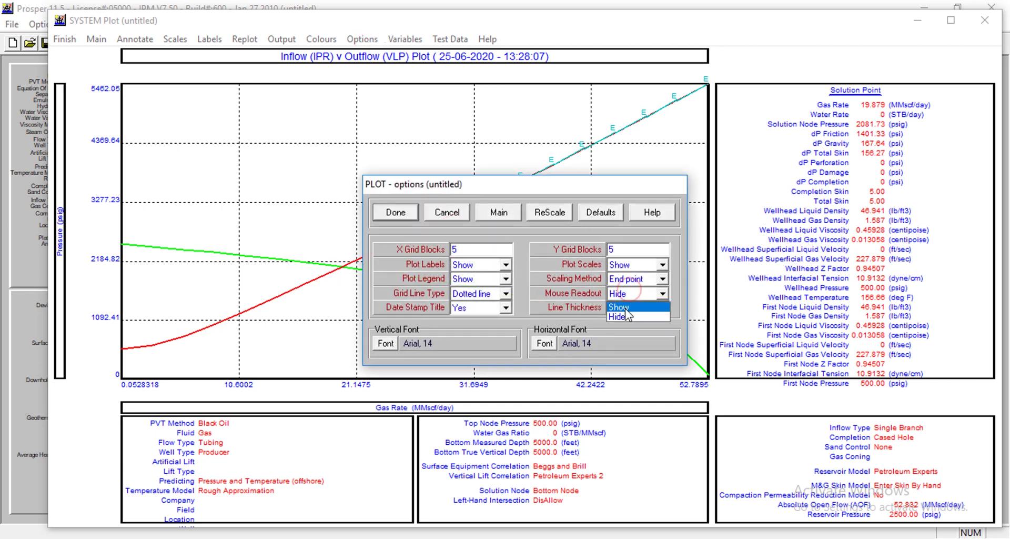
click(624, 307)
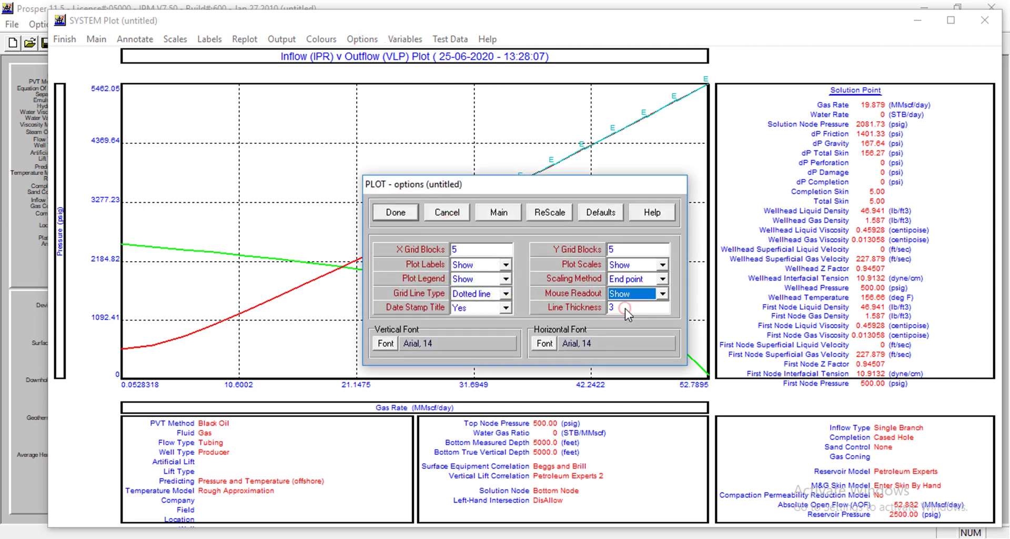
click(395, 213)
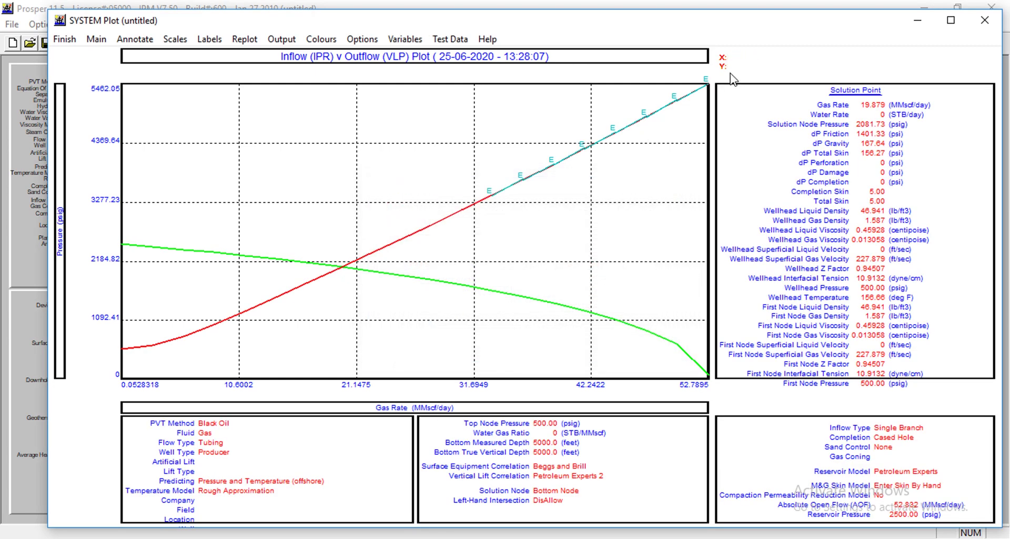
drag(716, 51, 753, 80)
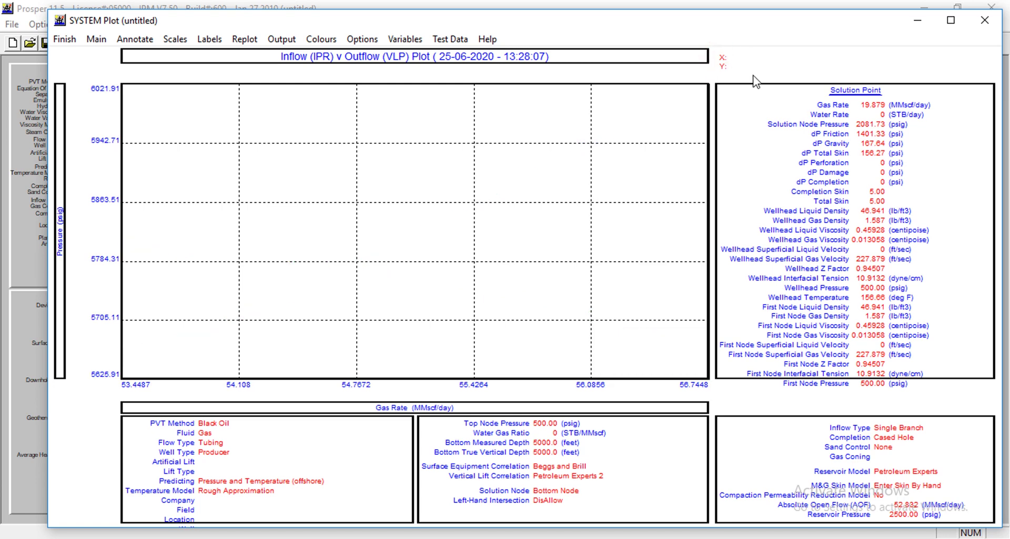
click(67, 39)
Step: Display the Inflow v Outflow system plot with Mouse Readout set to Show
click(450, 87)
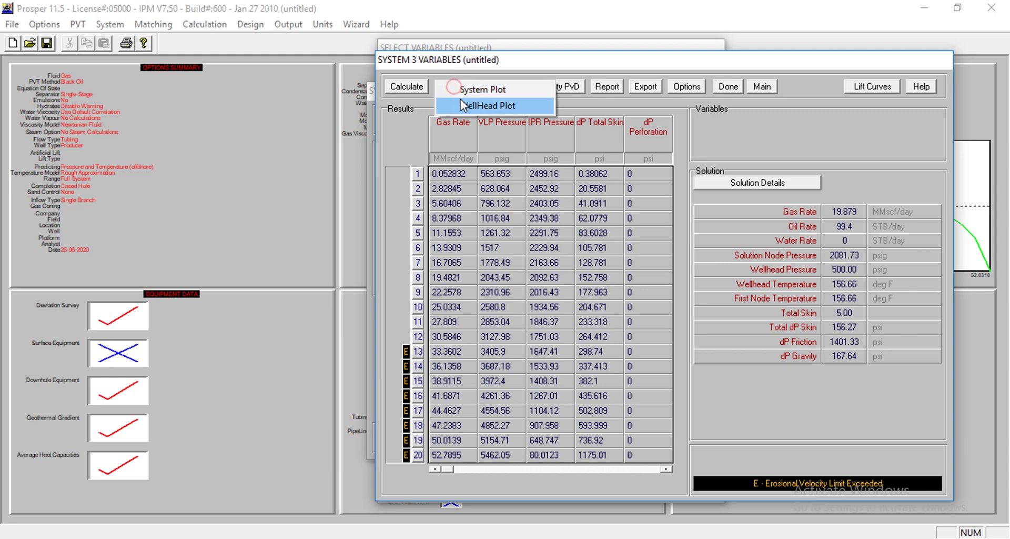
click(472, 92)
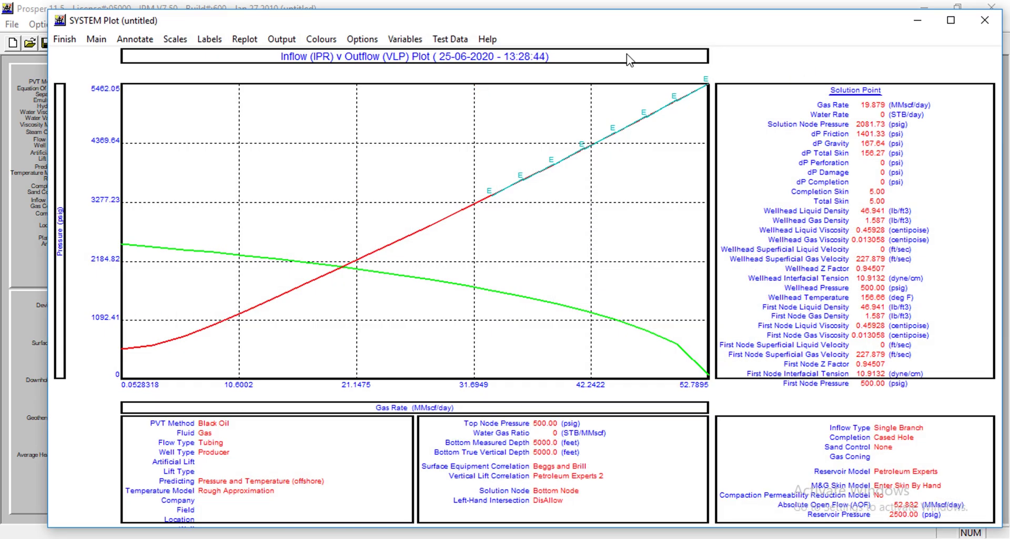
click(373, 42)
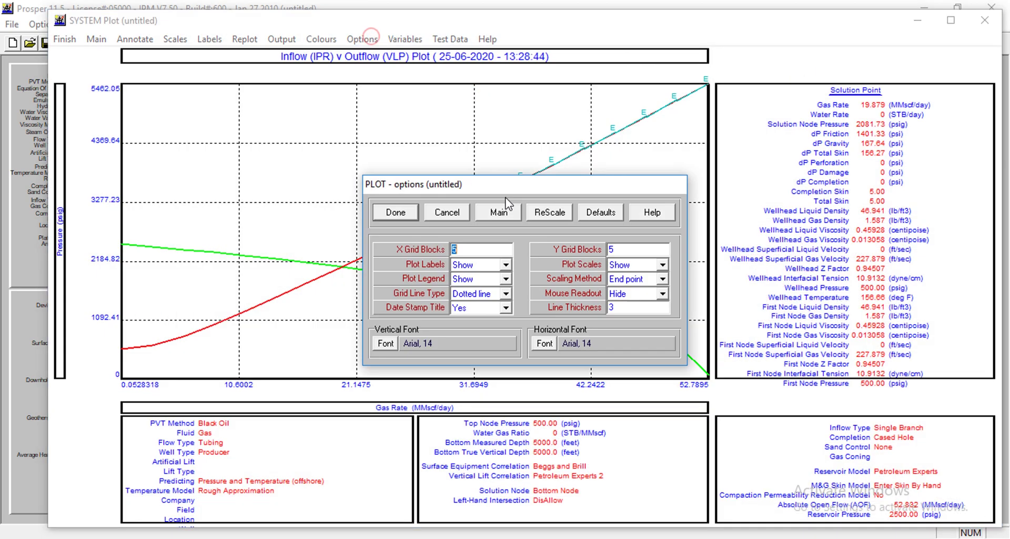
click(643, 291)
click(627, 308)
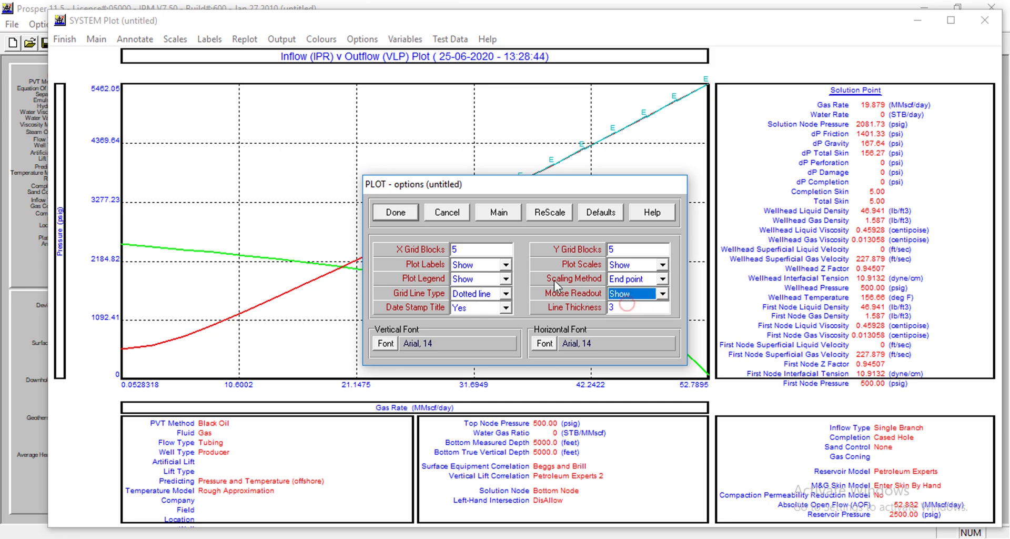
click(386, 215)
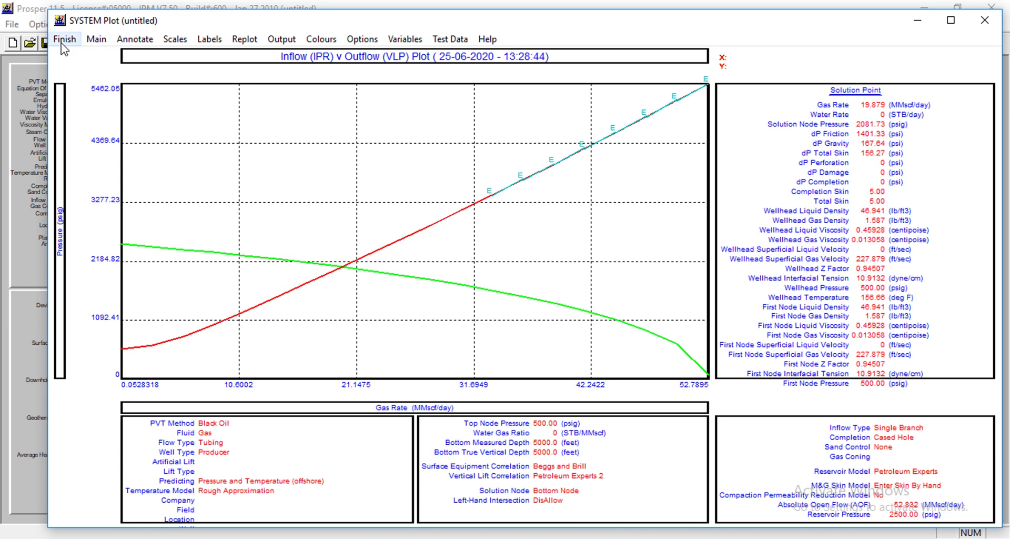
Step: Leave the SYSTEM plot via Main to see System (3 Variables) marked complete
click(97, 40)
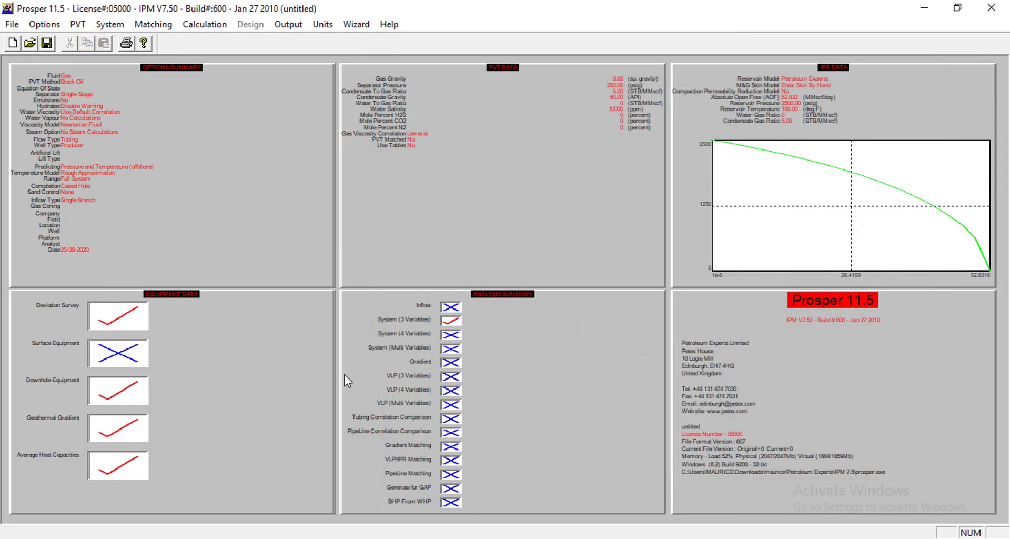